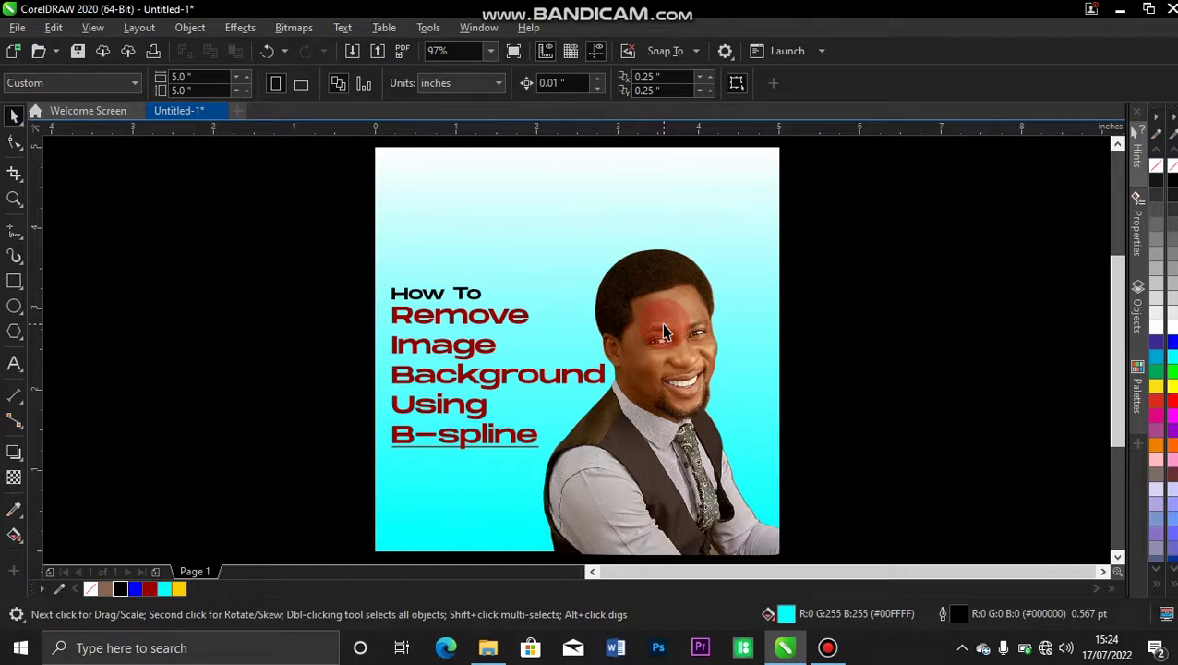
Select the gradient background, title text and portrait on Page 1 with Ctrl+A
{"action": "key", "text": "ctrl+a"}
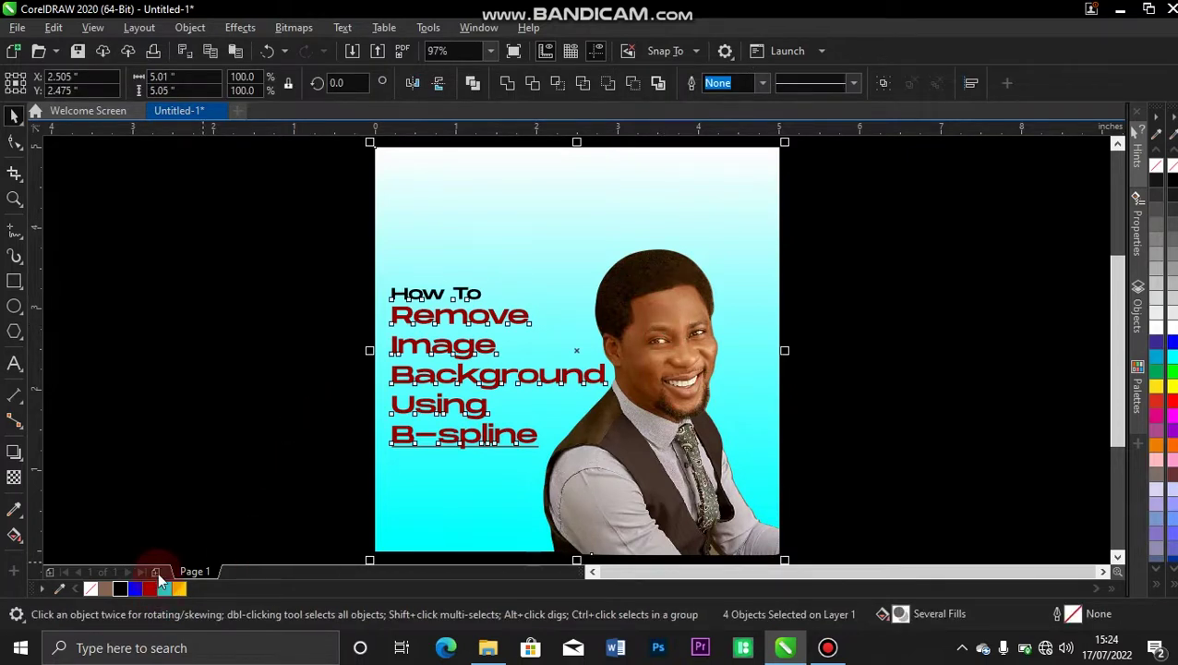
Add Page 2 and paste the copied design onto it
{"action": "left_click", "coordinate": [159, 567]}
{"action": "left_click", "coordinate": [155, 572]}
{"action": "key", "text": "ctrl+v"}
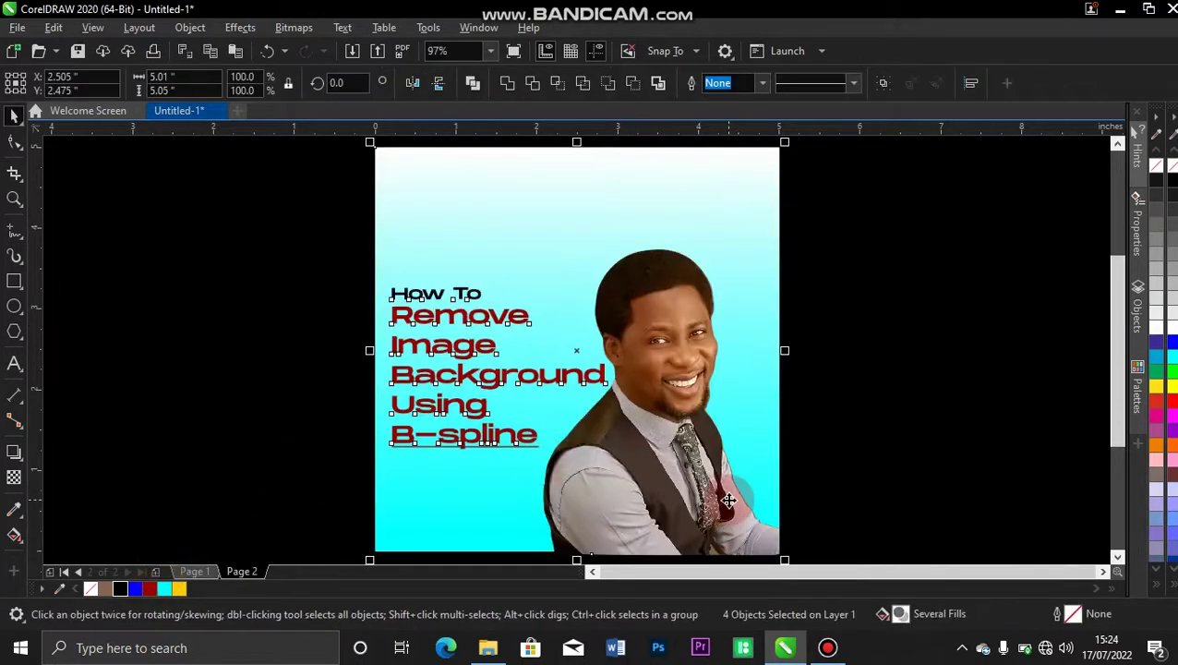
Delete the title and photo from Page 2, then drag the man's portrait in from the image folder
{"action": "left_click", "coordinate": [865, 280]}
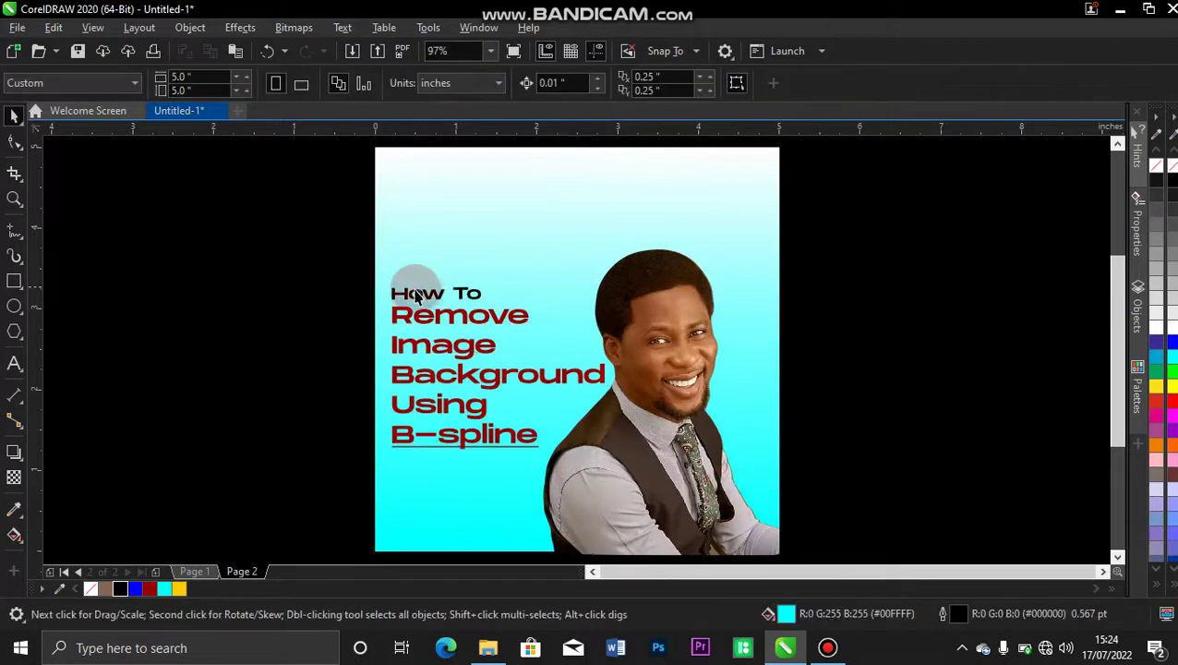
{"action": "left_click_drag", "start_coordinate": [360, 238], "coordinate": [849, 605]}
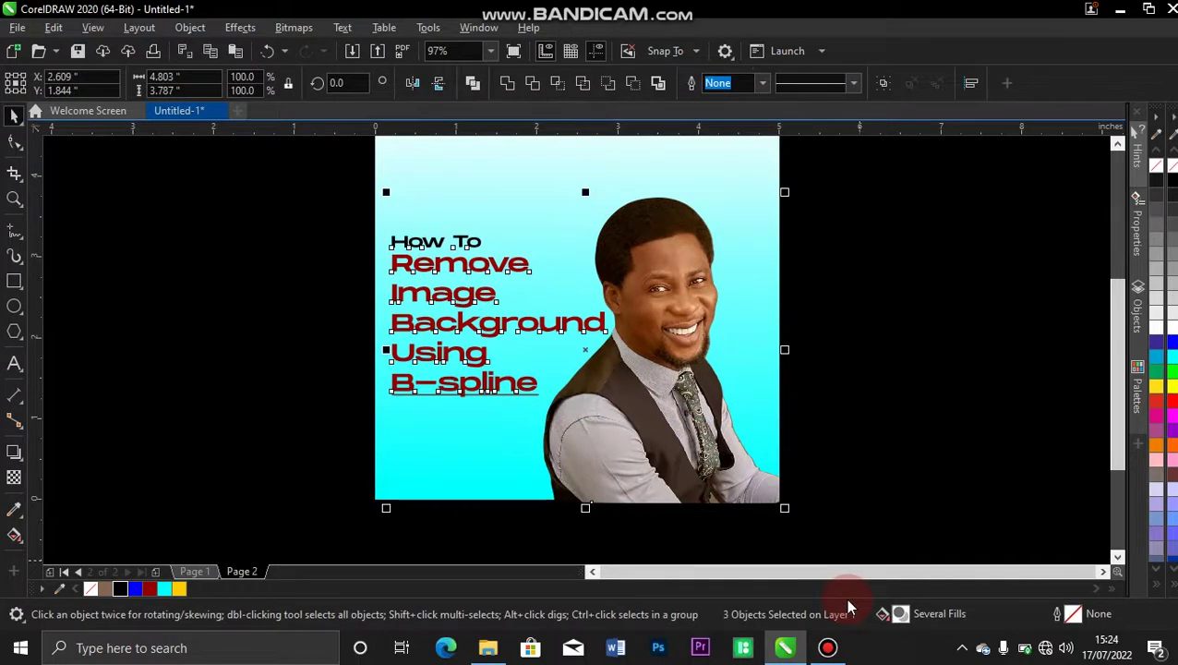
{"action": "key", "text": "Delete"}
{"action": "key", "text": "shift+F4"}
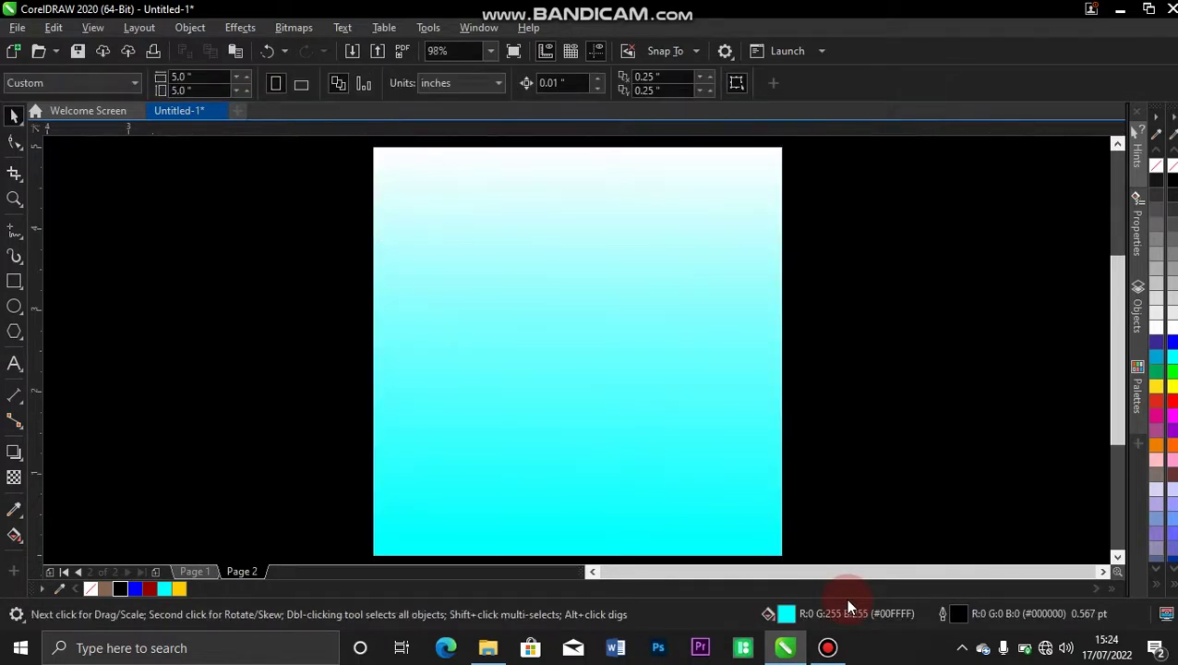
{"action": "left_click", "coordinate": [481, 649]}
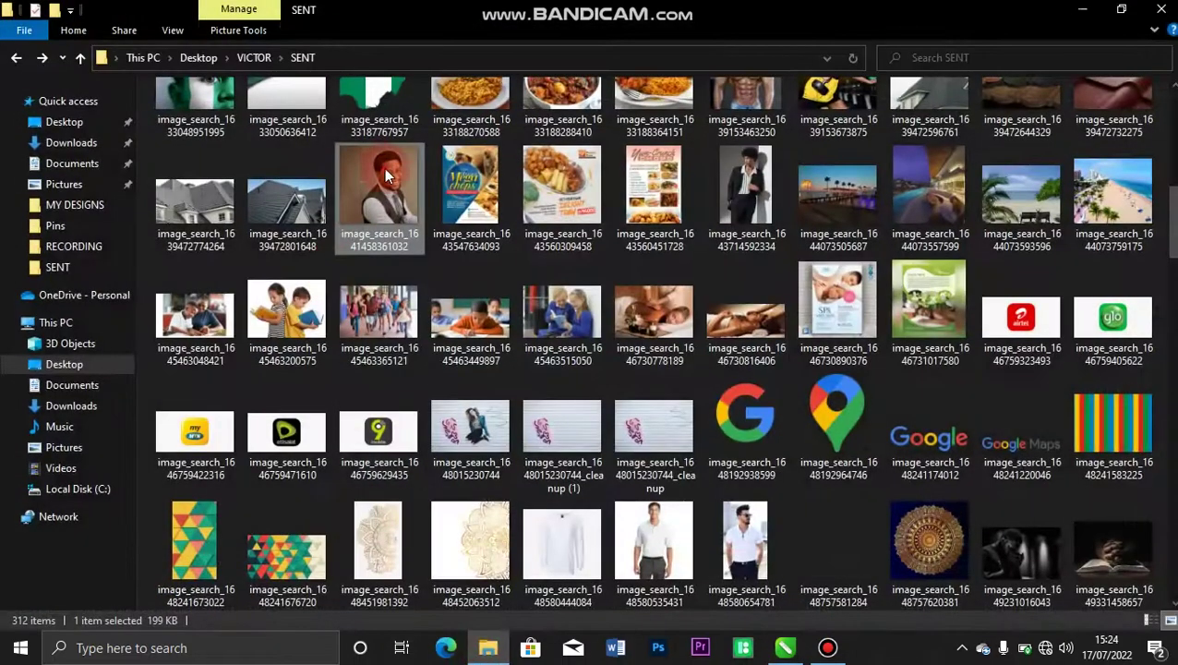
{"action": "left_click_drag", "start_coordinate": [392, 185], "coordinate": [644, 322]}
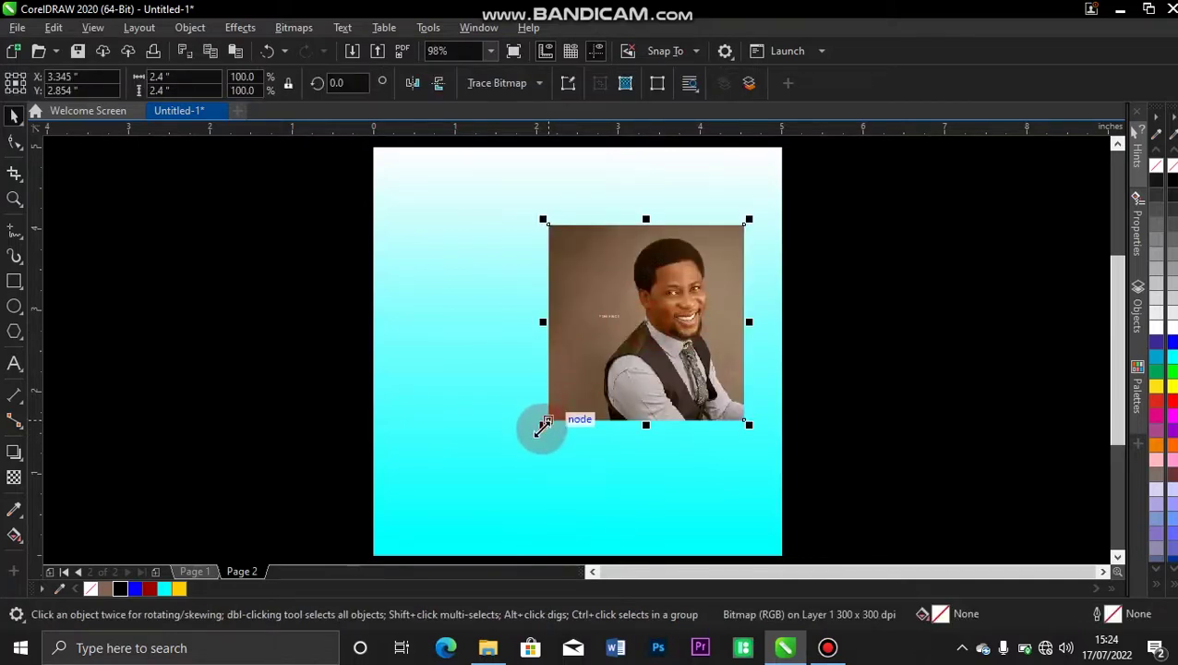
Scale the portrait photo up to 3.577 in (149%) and centre it on the cyan page
{"action": "left_click_drag", "start_coordinate": [540, 423], "coordinate": [455, 498]}
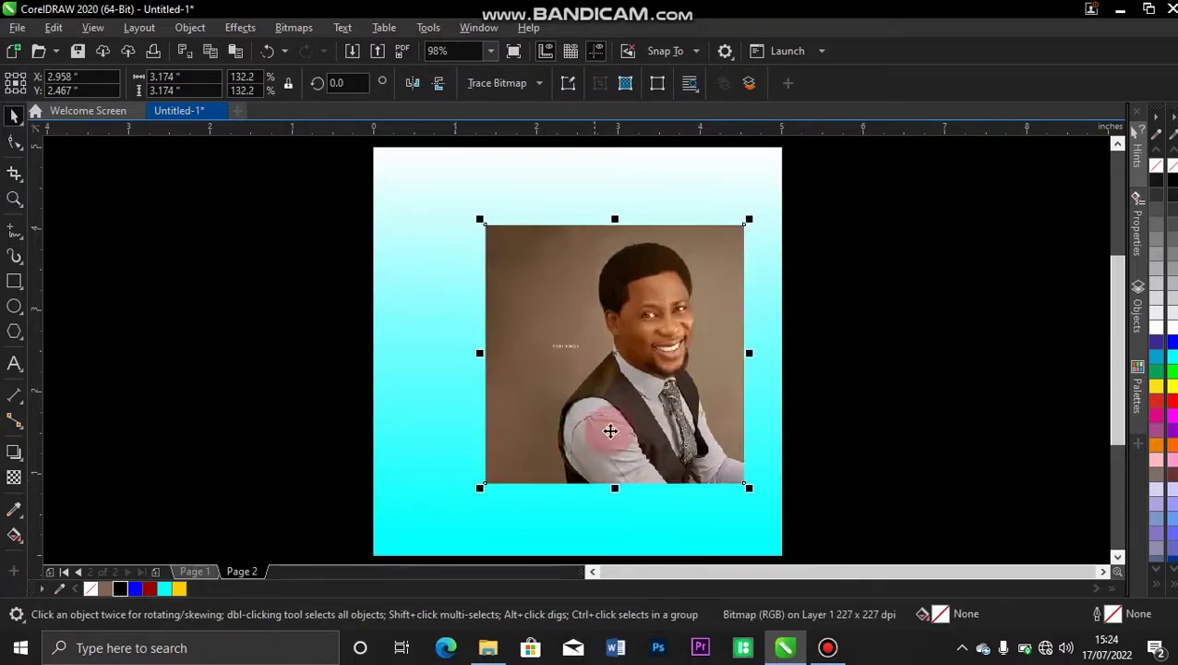
{"action": "left_click_drag", "start_coordinate": [610, 426], "coordinate": [586, 436]}
{"action": "left_click_drag", "start_coordinate": [657, 432], "coordinate": [611, 431]}
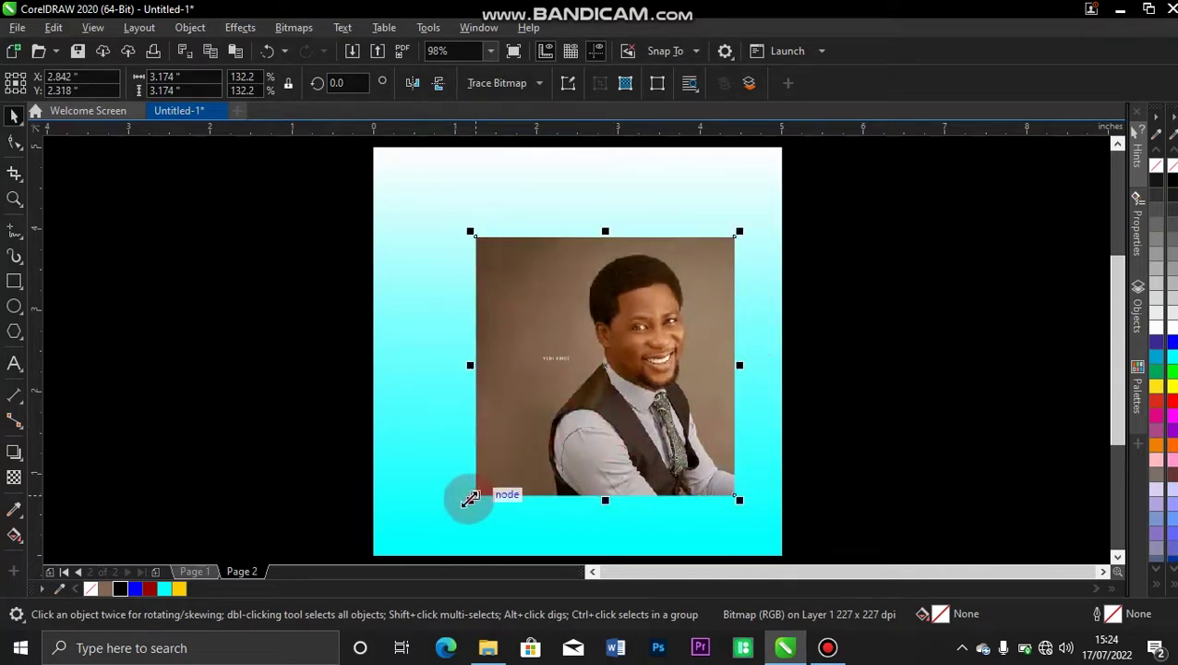
{"action": "left_click_drag", "start_coordinate": [470, 500], "coordinate": [432, 536]}
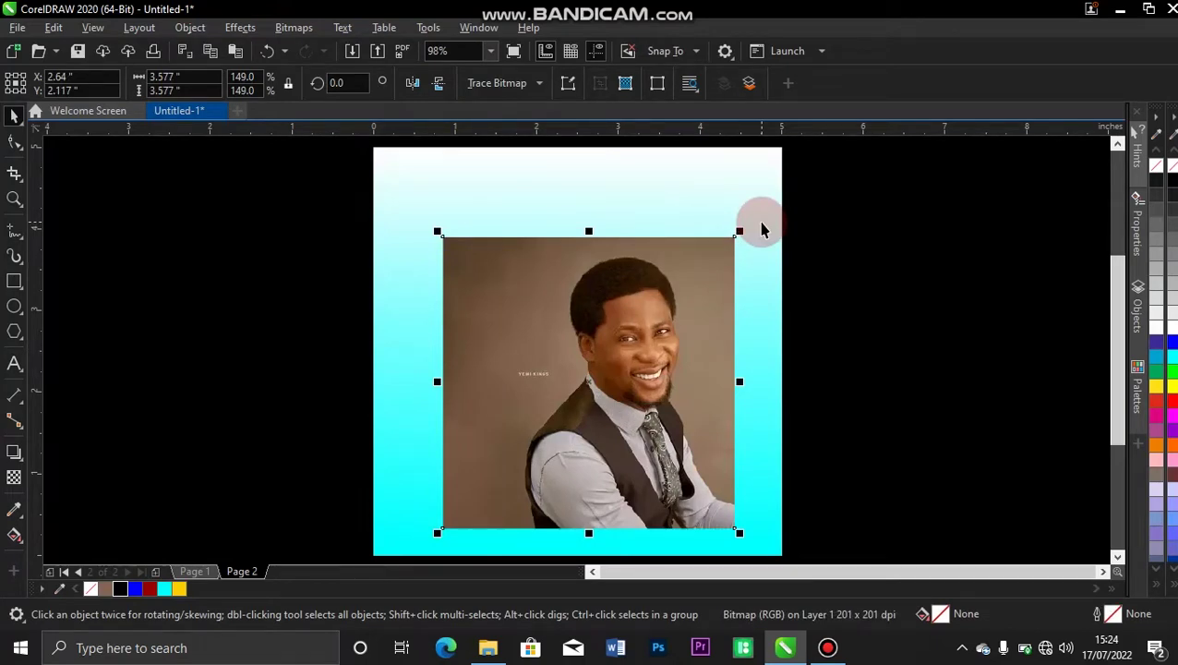
{"action": "left_click", "coordinate": [24, 245]}
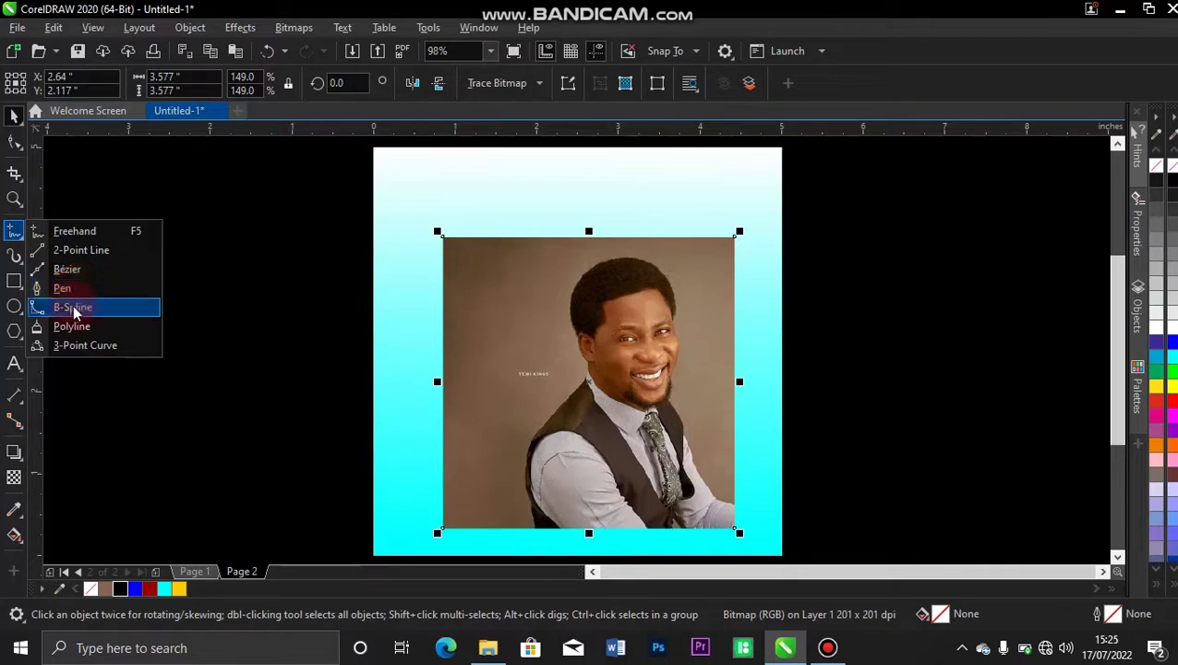
Zoom in to 217% on the lower part of the portrait
{"action": "left_click", "coordinate": [73, 306]}
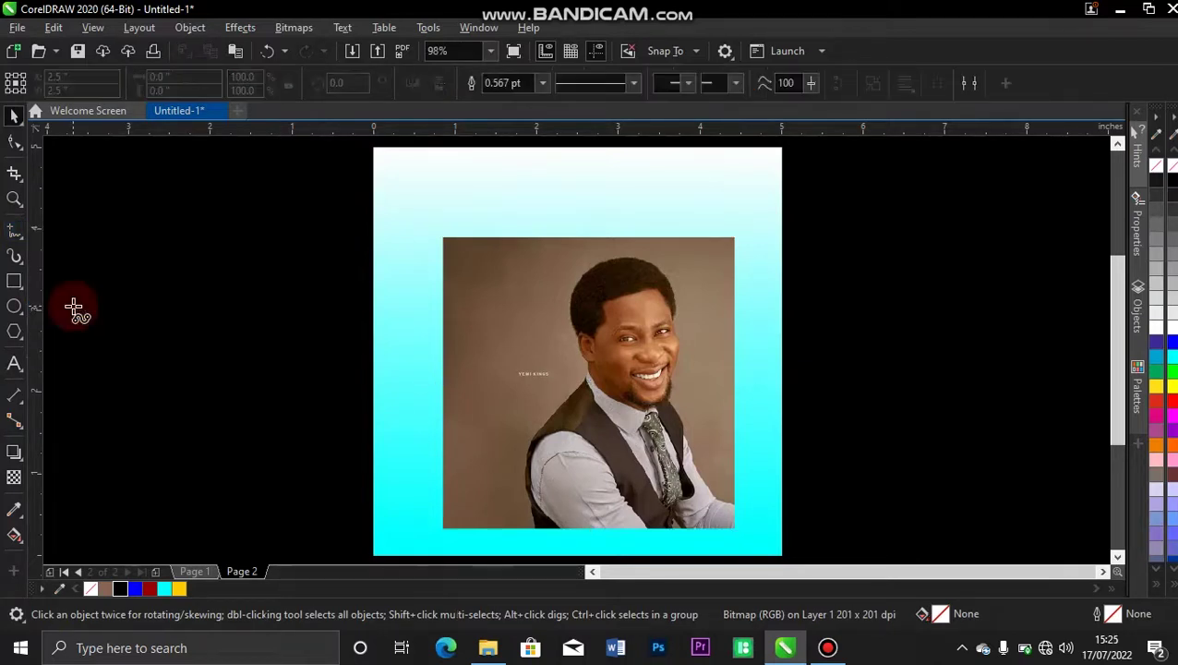
{"action": "key", "text": "z"}
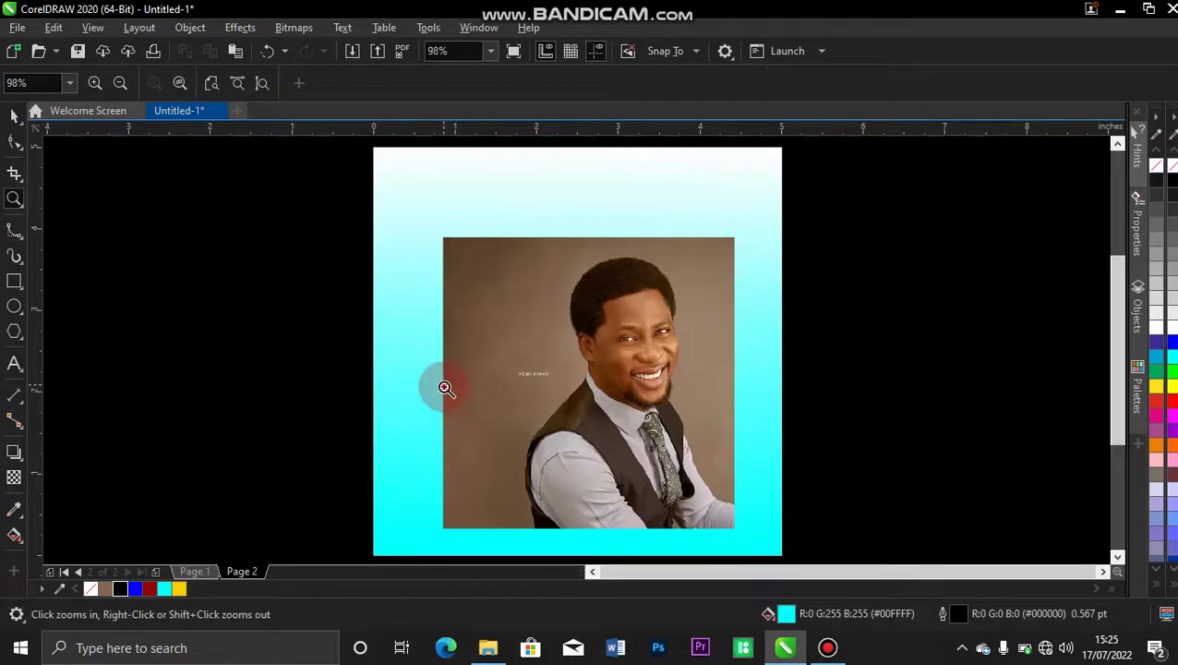
{"action": "left_click_drag", "start_coordinate": [444, 387], "coordinate": [760, 524]}
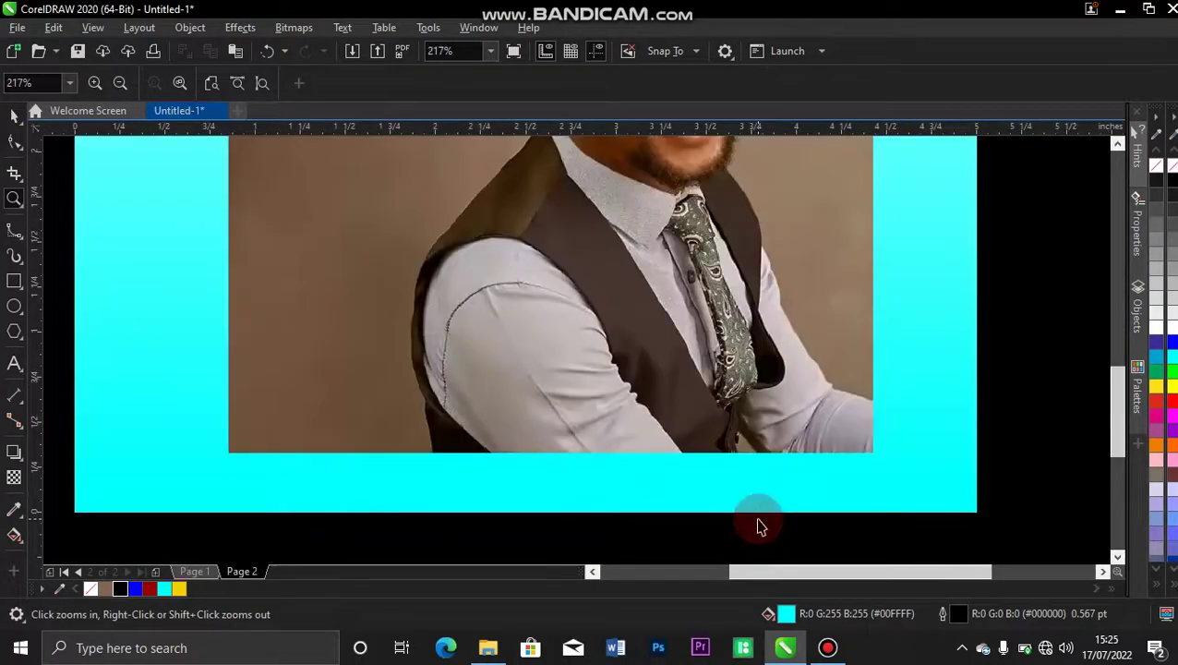
{"action": "key", "text": "space"}
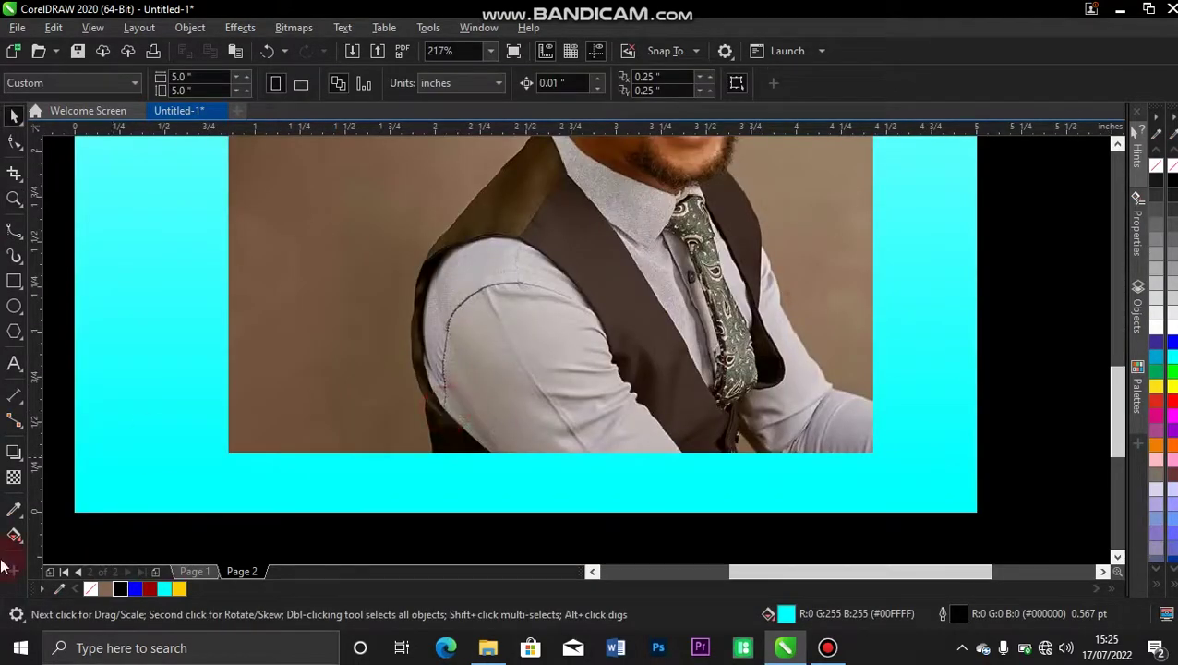
Draw a trial B-spline around the shoulder, undo it, and end the restarted curve
{"action": "left_click", "coordinate": [11, 234]}
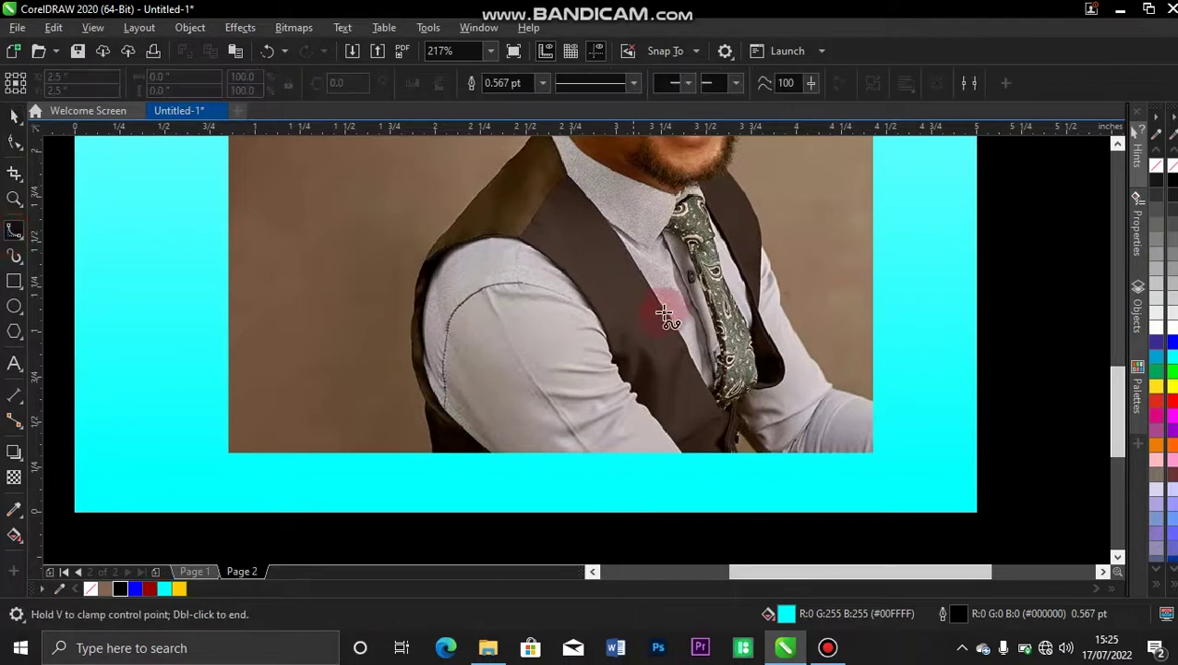
{"action": "left_click", "coordinate": [432, 453]}
{"action": "scroll", "coordinate": [431, 453], "scroll_direction": "up", "scroll_amount": 1}
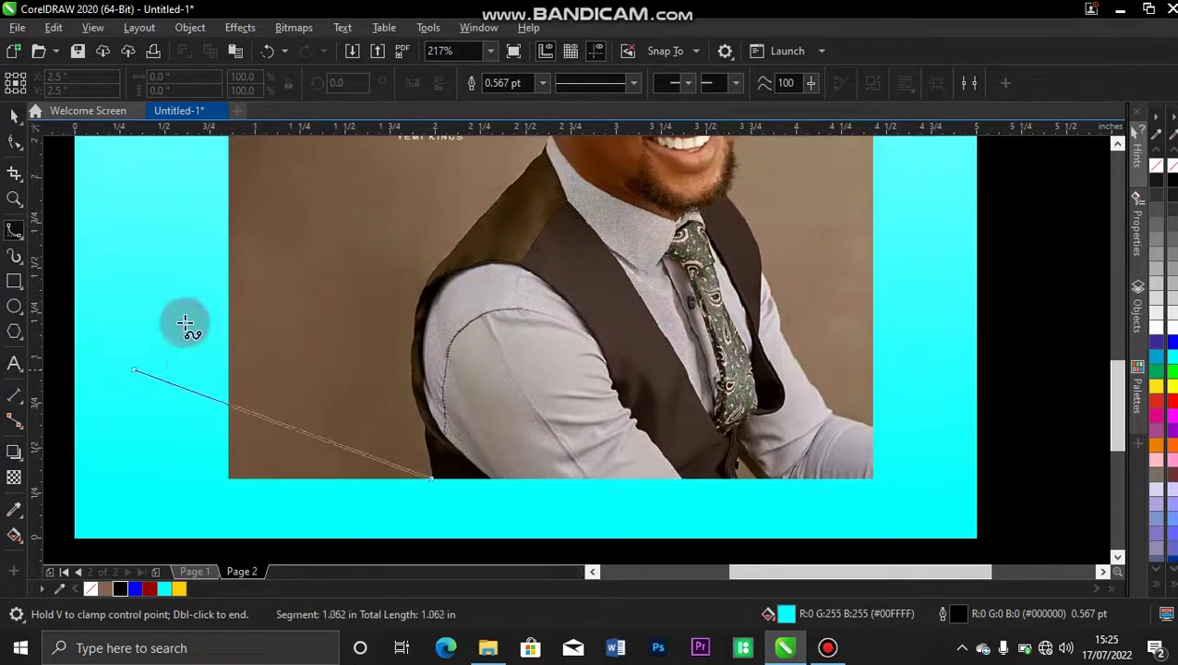
{"action": "left_click", "coordinate": [315, 293]}
{"action": "left_click_drag", "start_coordinate": [346, 289], "coordinate": [320, 365]}
{"action": "left_click", "coordinate": [320, 364]}
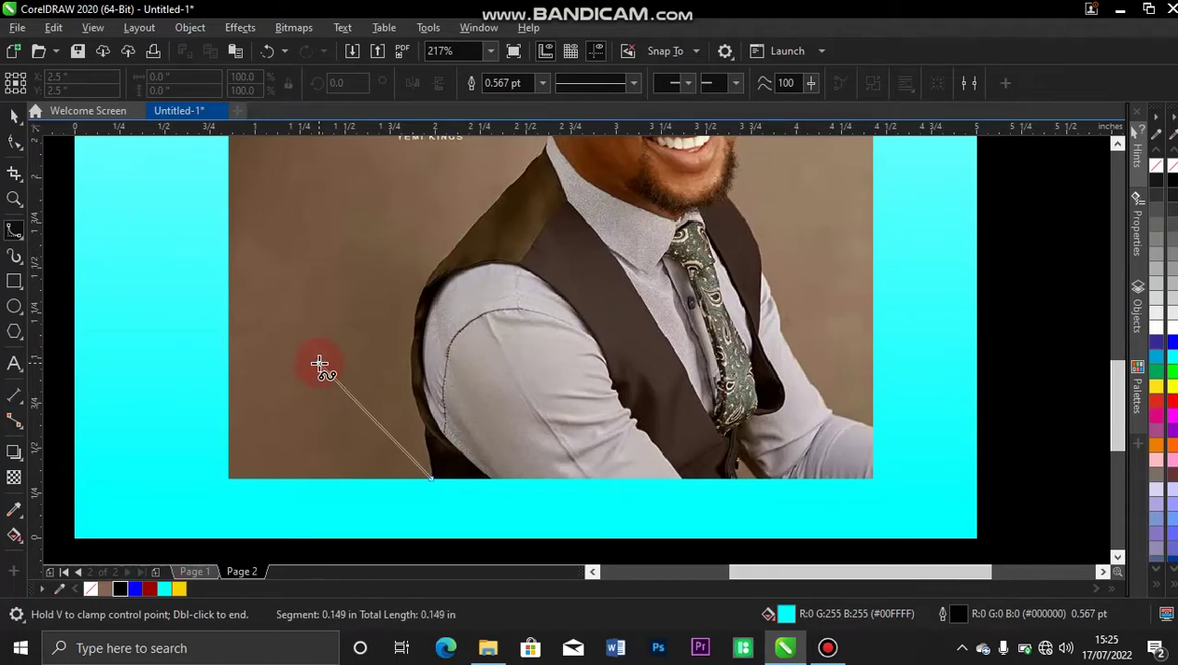
{"action": "scroll", "coordinate": [471, 175], "scroll_direction": "up", "scroll_amount": 2}
{"action": "left_click_drag", "start_coordinate": [319, 365], "coordinate": [424, 279]}
{"action": "left_click_drag", "start_coordinate": [568, 310], "coordinate": [567, 308]}
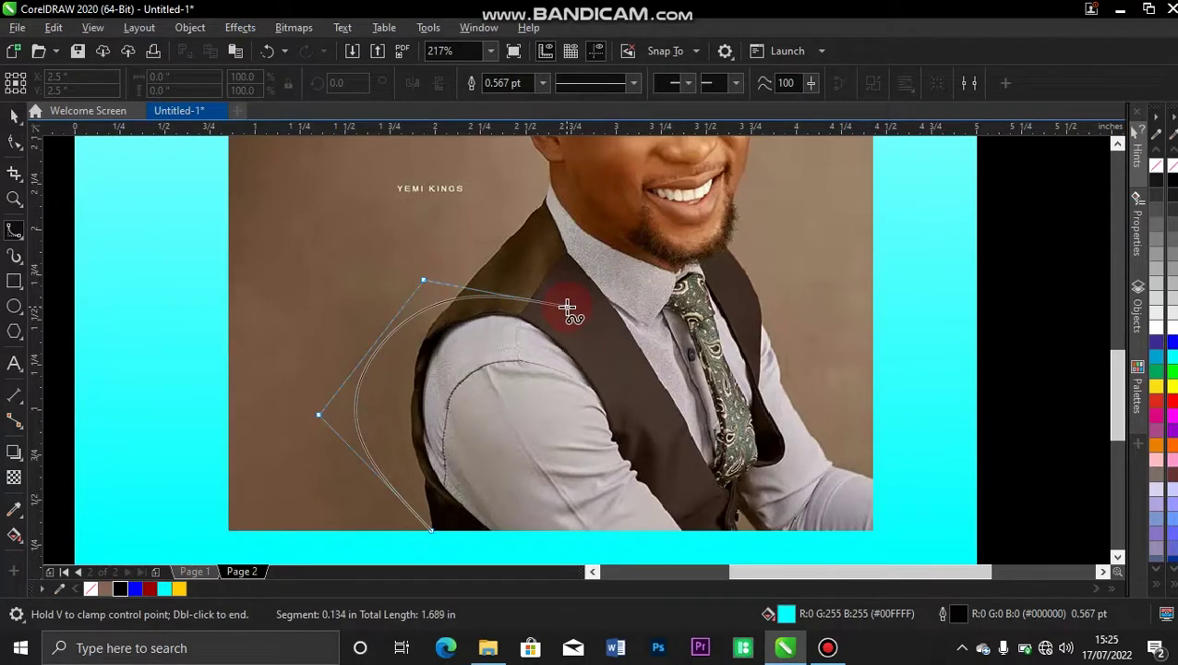
{"action": "double_click", "coordinate": [567, 307]}
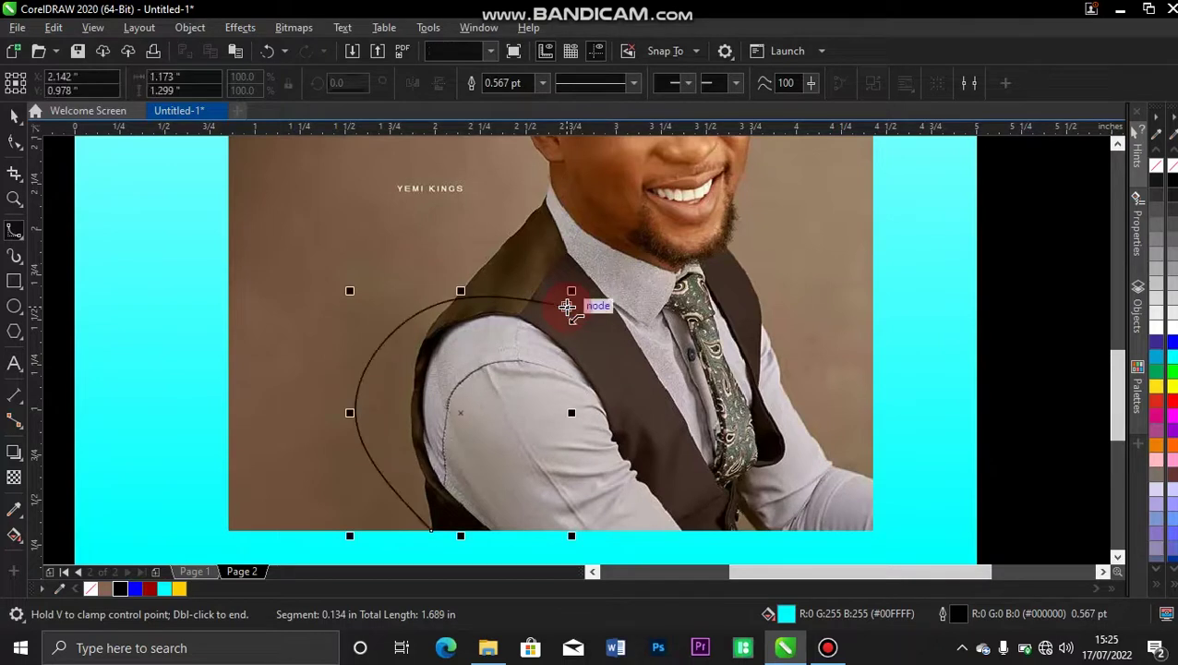
{"action": "key", "text": "ctrl+z"}
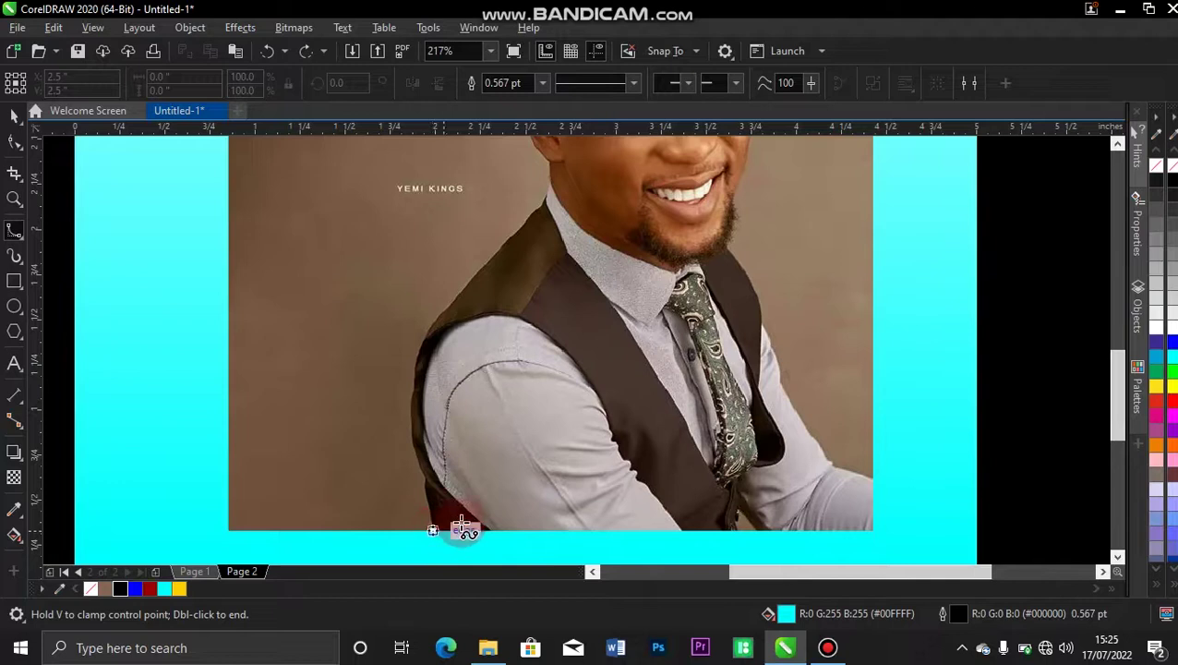
{"action": "left_click", "coordinate": [432, 531]}
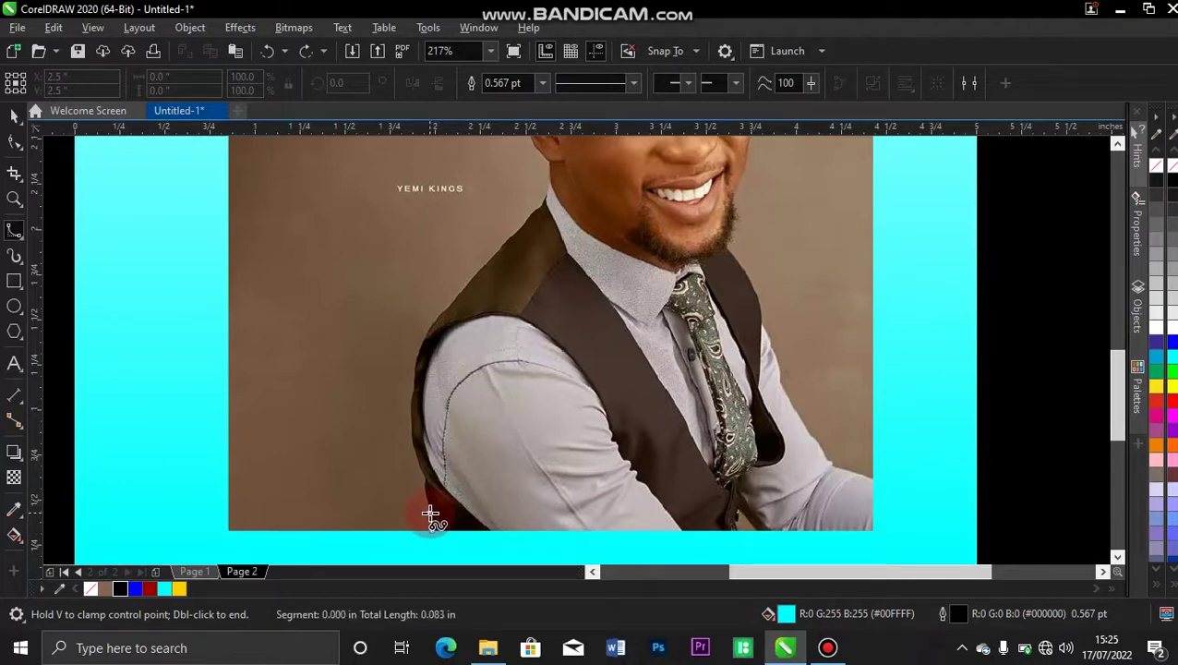
{"action": "double_click", "coordinate": [430, 515]}
Zoom in on the shoulder area and pick the B-Spline tool
{"action": "key", "text": "z"}
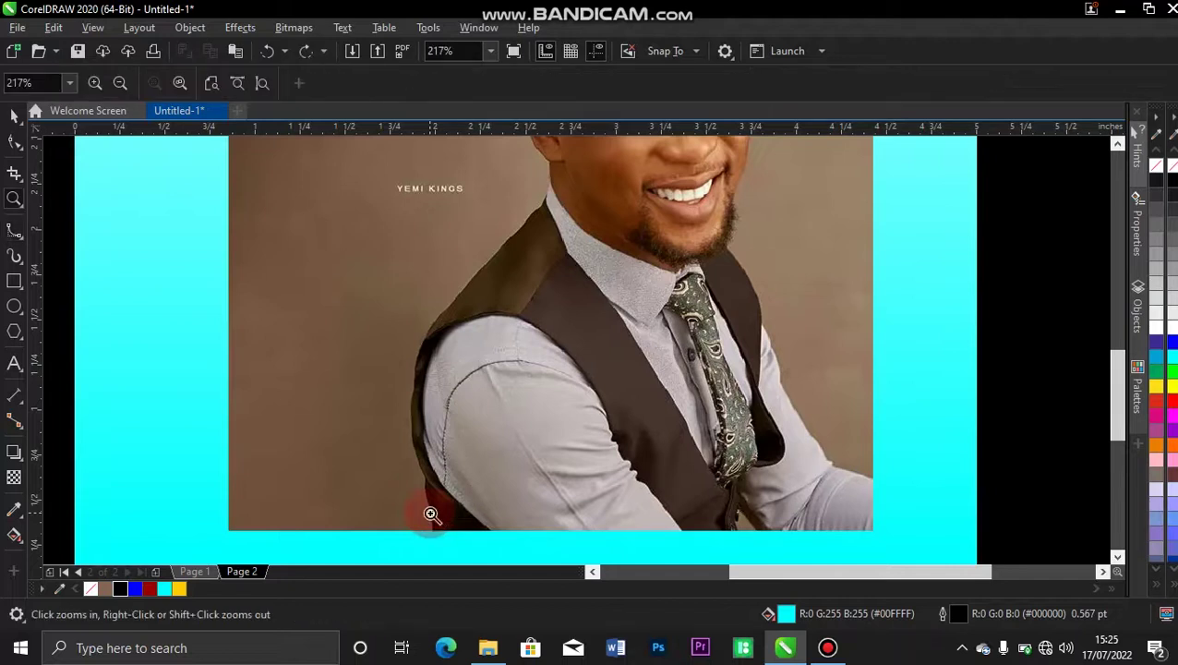
{"action": "left_click_drag", "start_coordinate": [346, 362], "coordinate": [705, 526]}
{"action": "key", "text": "space"}
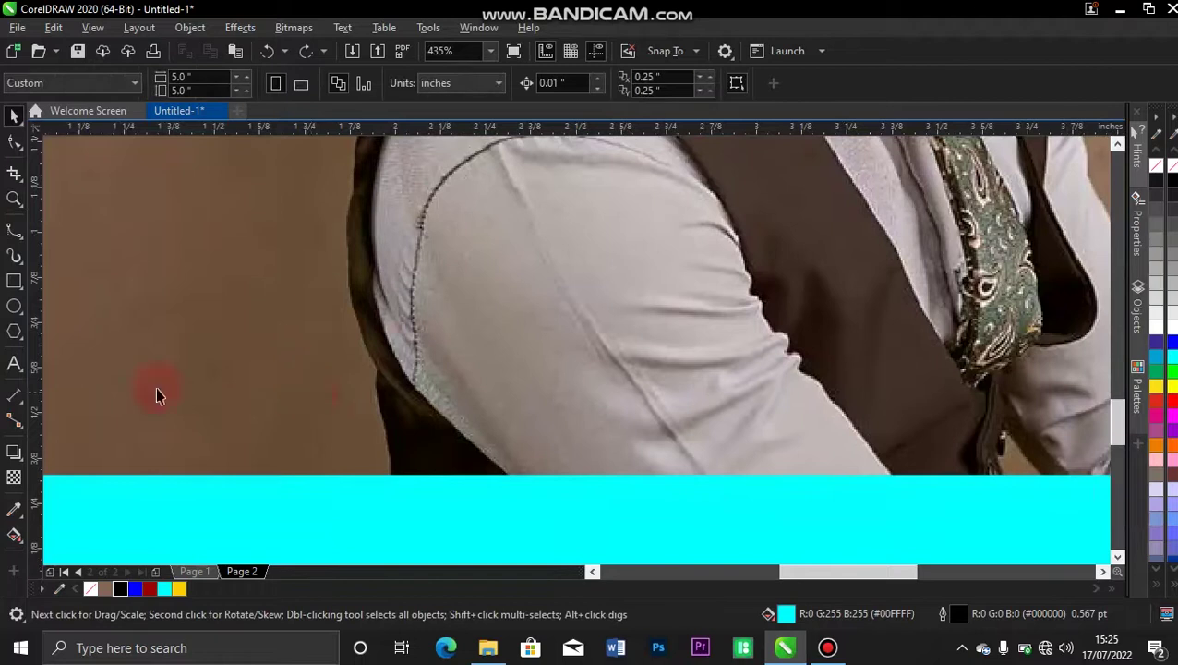
{"action": "left_click", "coordinate": [13, 229]}
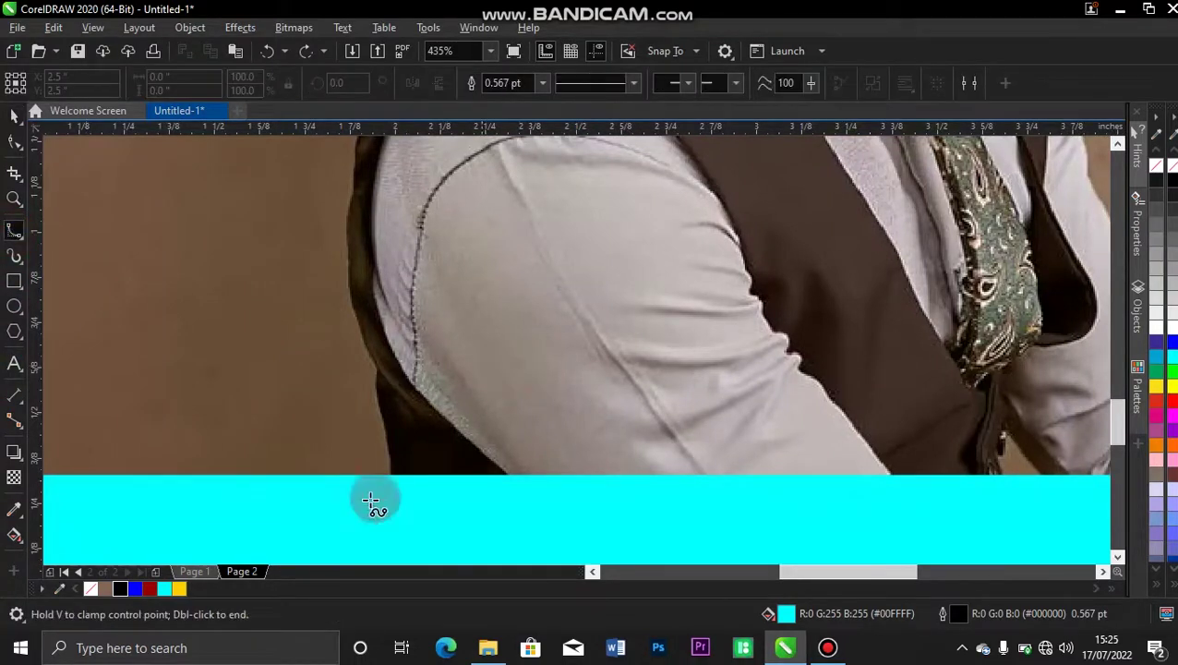
Start the B-spline at the shoulder's bottom and trace points up the arm's edge
{"action": "left_click", "coordinate": [389, 476]}
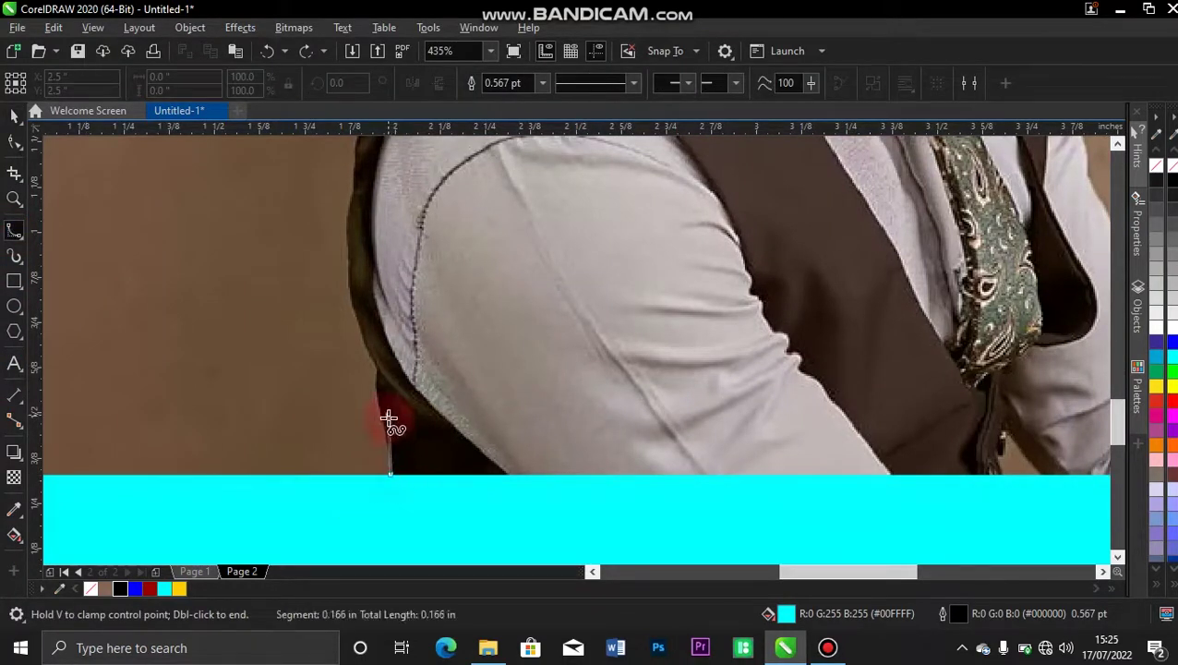
{"action": "left_click", "coordinate": [385, 428]}
{"action": "left_click", "coordinate": [360, 334]}
{"action": "left_click", "coordinate": [356, 320]}
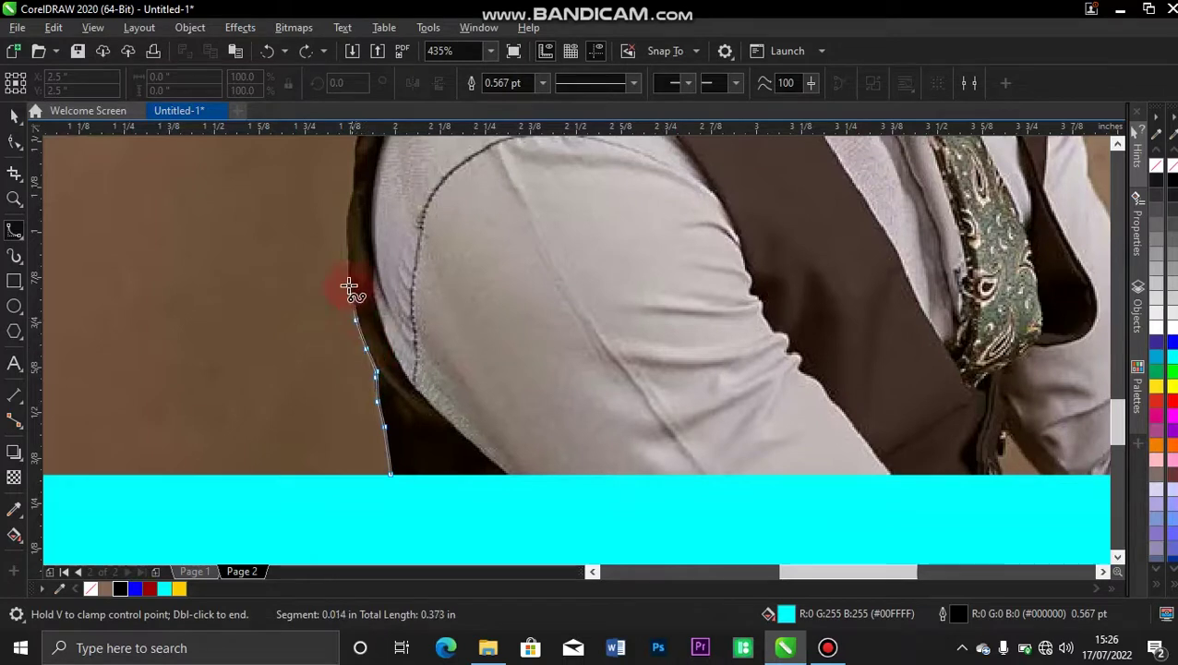
{"action": "left_click", "coordinate": [350, 290]}
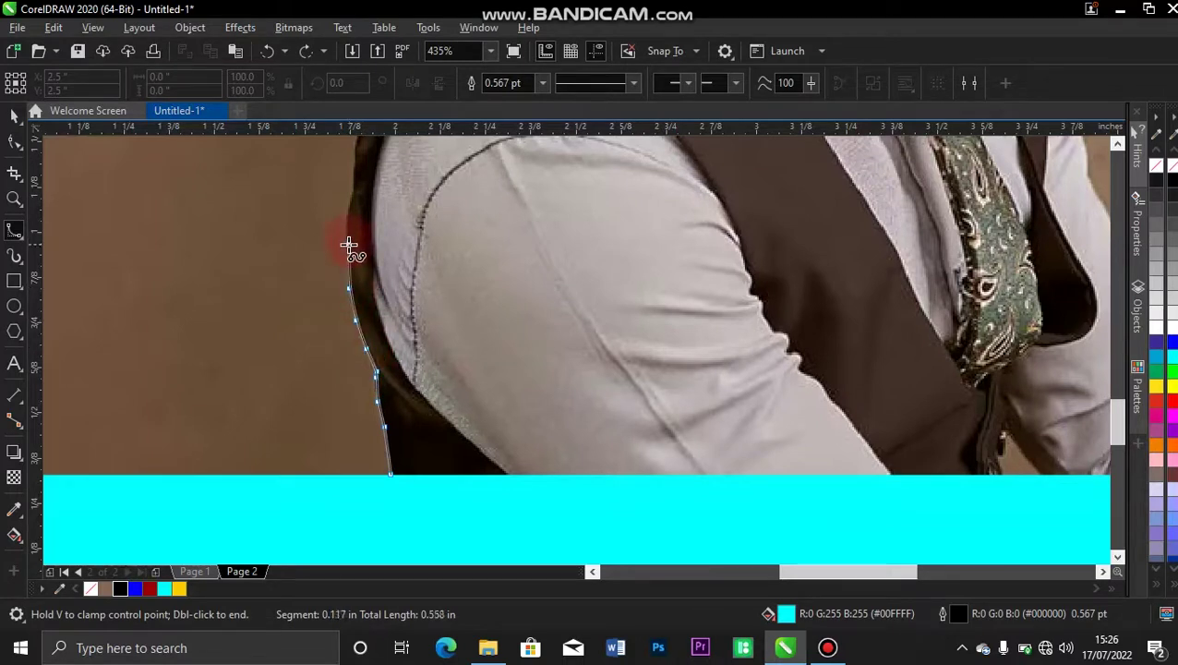
{"action": "left_click", "coordinate": [347, 244]}
{"action": "left_click", "coordinate": [353, 197]}
{"action": "left_click", "coordinate": [352, 150]}
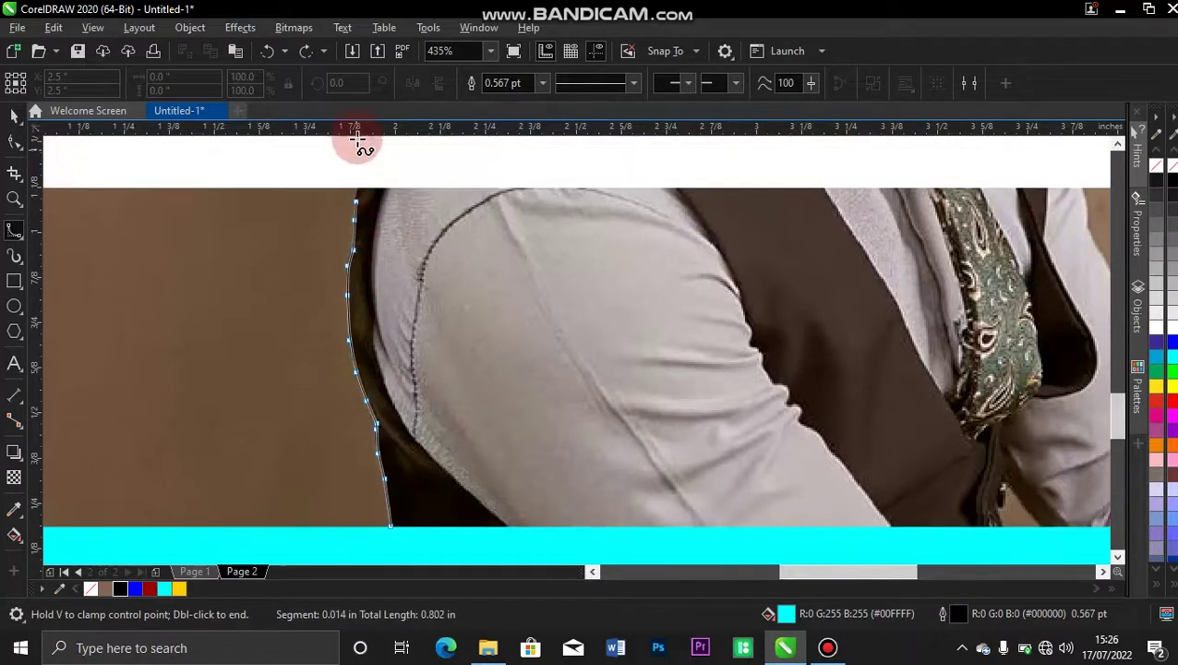
Continue the outline over the shoulder and along the vest to where it meets the neck
{"action": "left_click", "coordinate": [358, 195]}
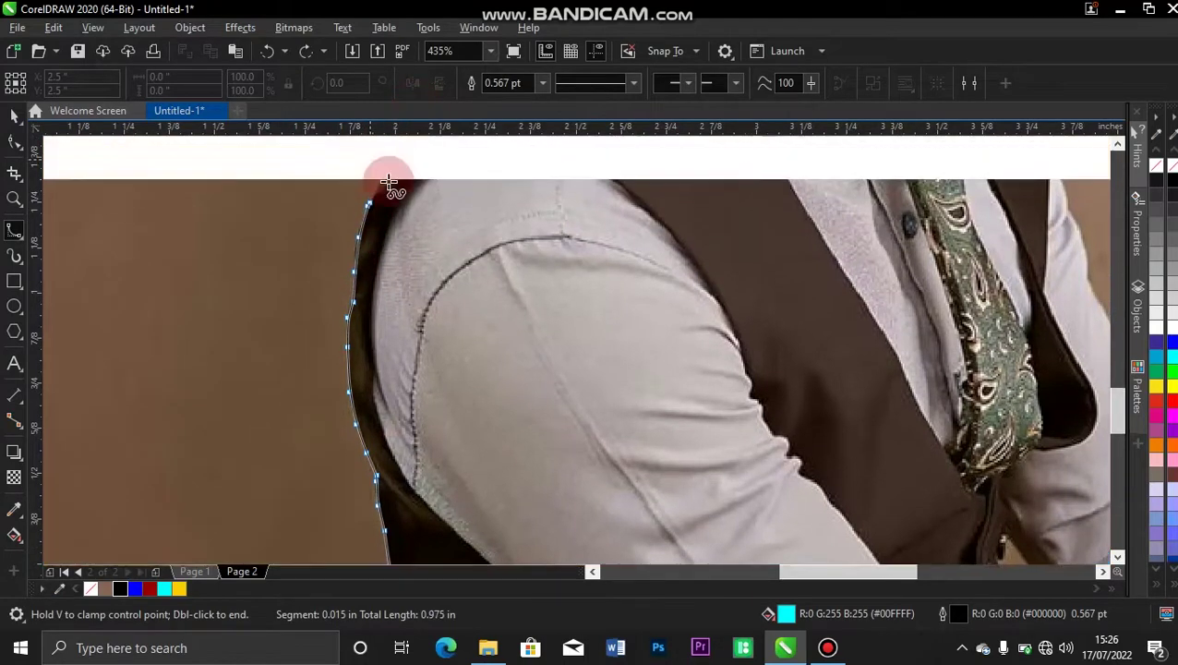
{"action": "left_click", "coordinate": [379, 197]}
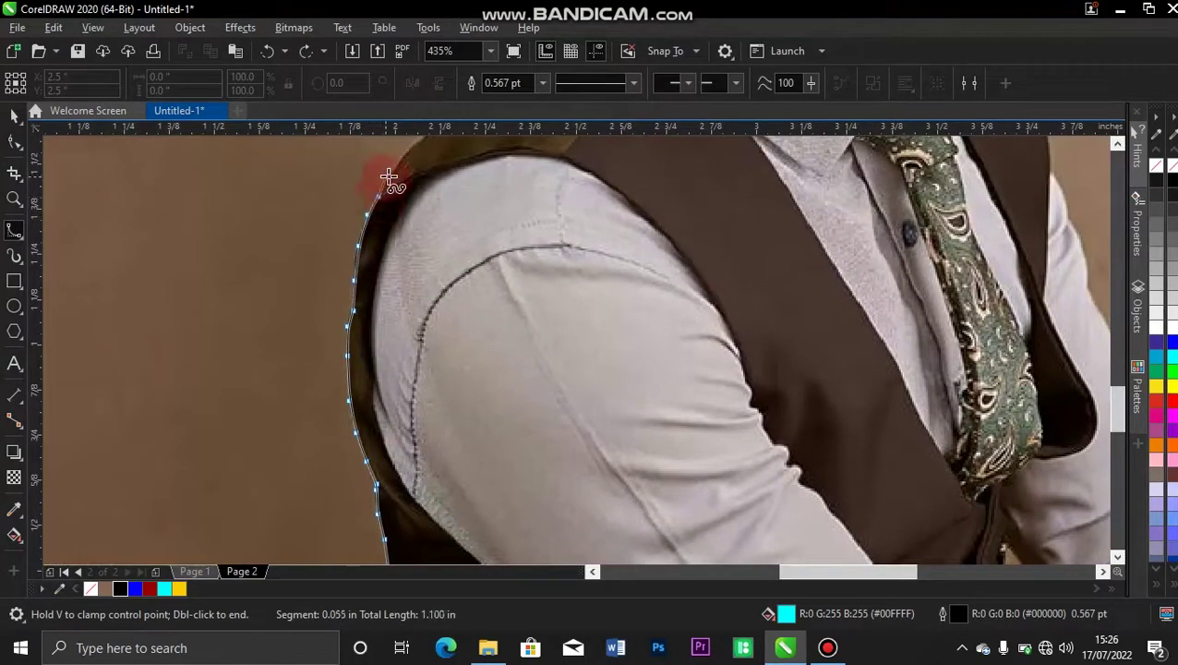
{"action": "left_click", "coordinate": [393, 173]}
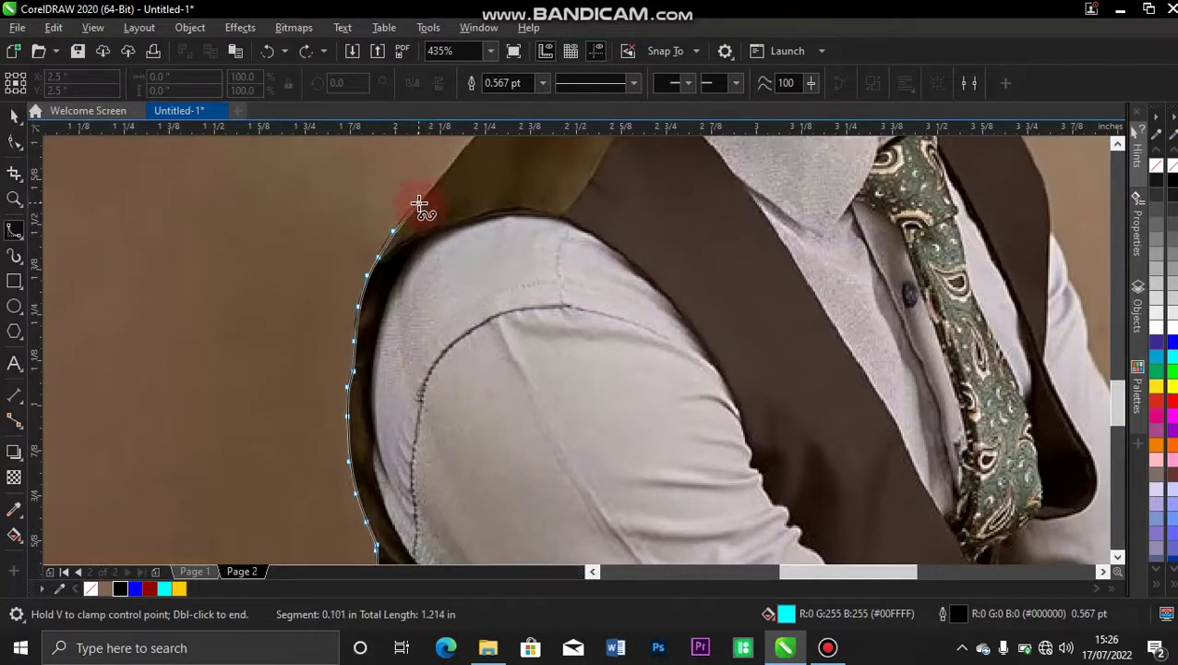
{"action": "left_click", "coordinate": [419, 201]}
{"action": "left_click", "coordinate": [444, 178]}
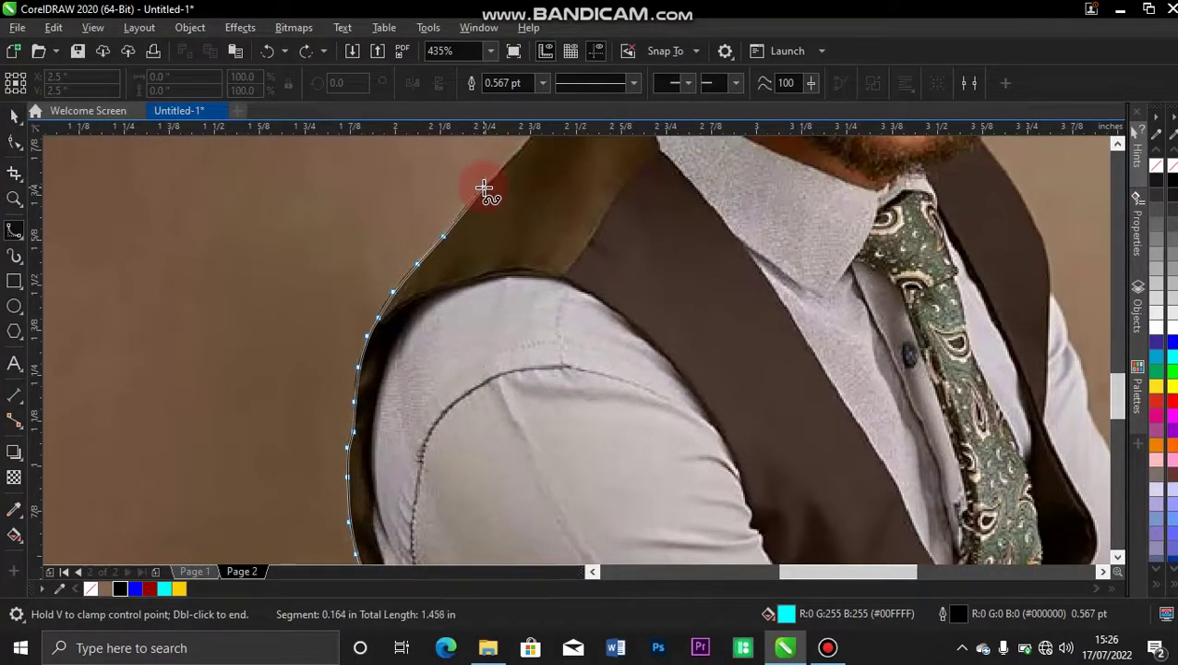
{"action": "left_click", "coordinate": [484, 188]}
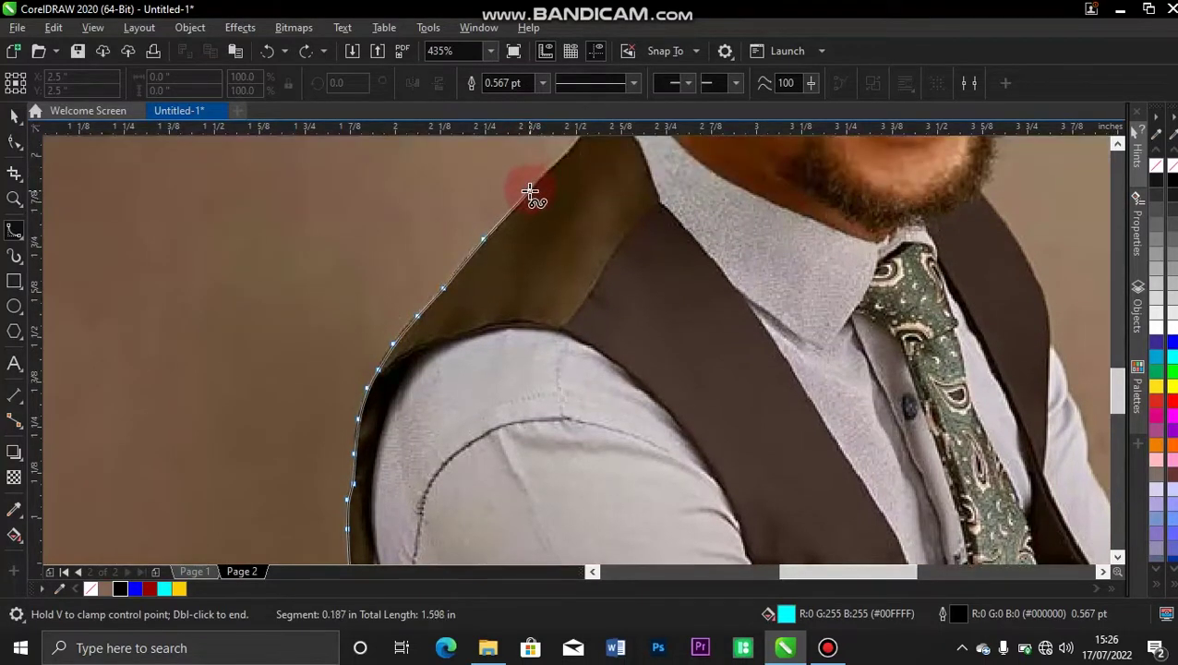
{"action": "left_click", "coordinate": [529, 192]}
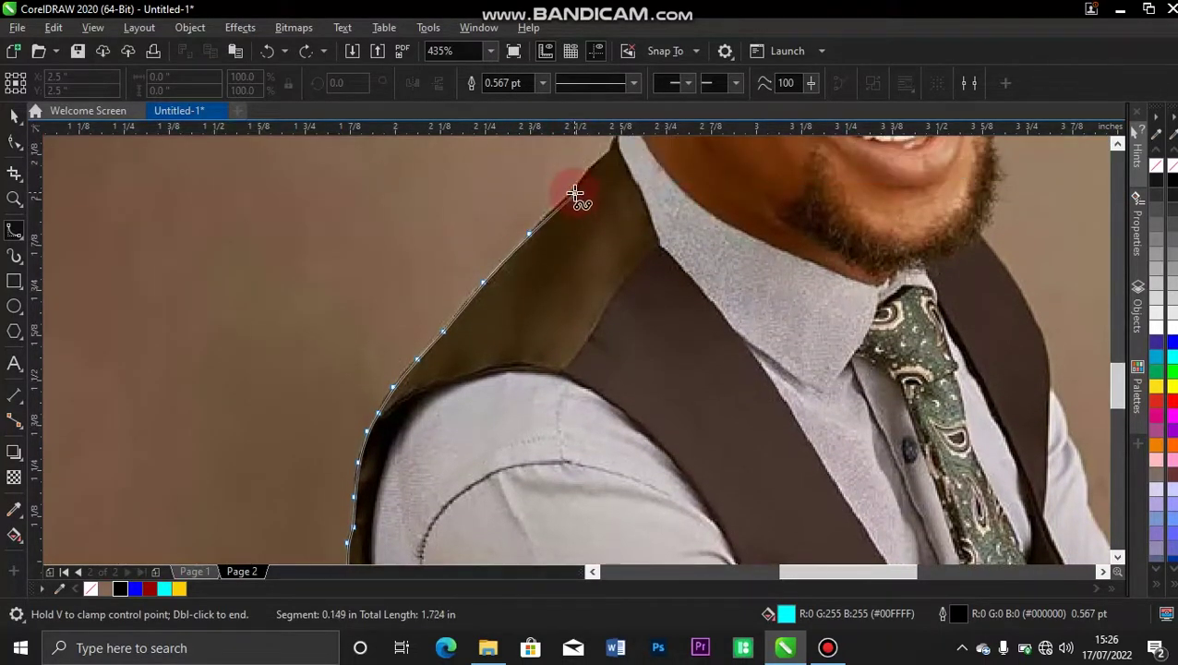
{"action": "left_click", "coordinate": [573, 191]}
{"action": "left_click", "coordinate": [597, 163]}
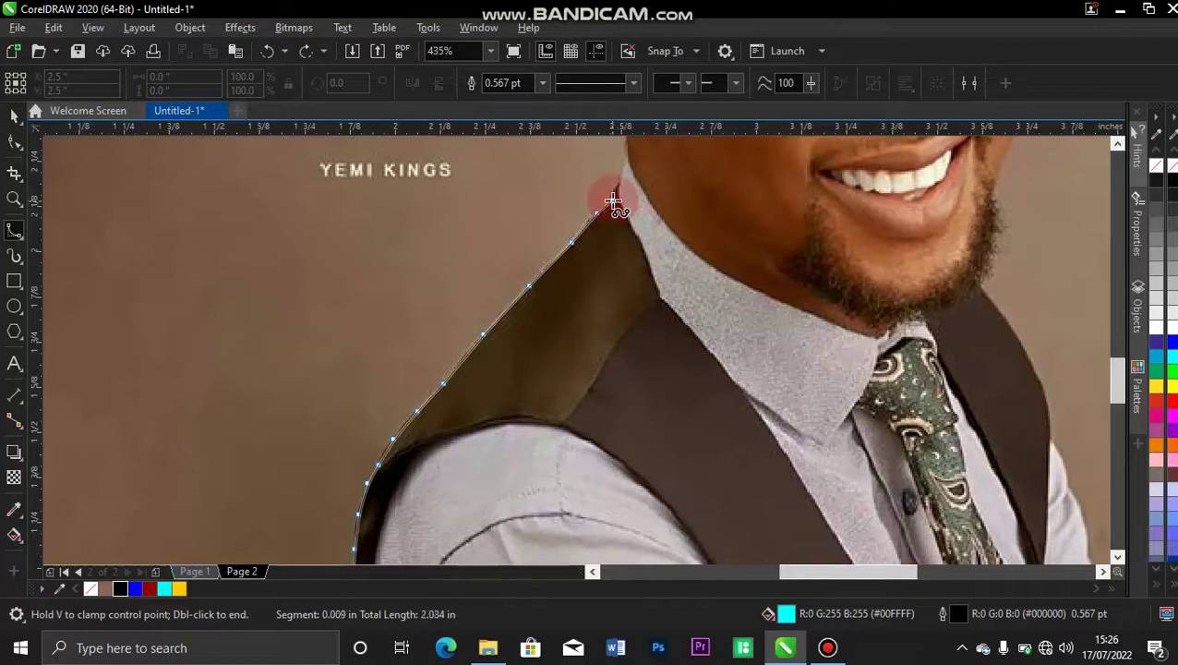
{"action": "left_click", "coordinate": [621, 185]}
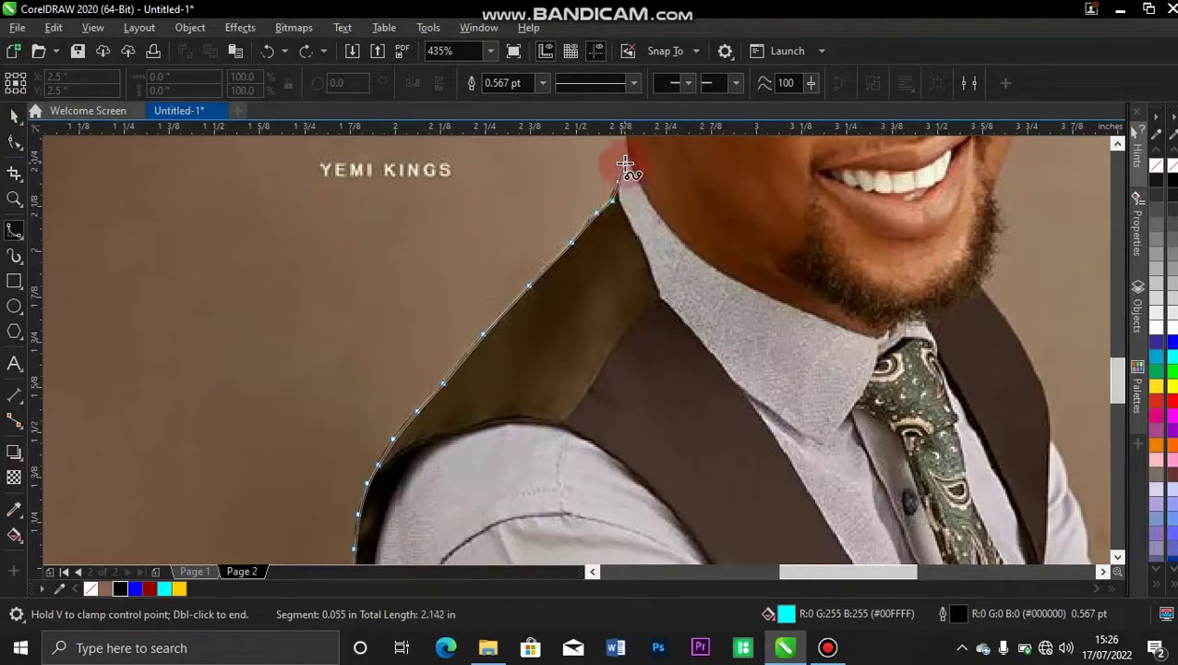
{"action": "left_click", "coordinate": [625, 165]}
Trace the outline up the neck, past the ear and along the side of the head
{"action": "scroll", "coordinate": [624, 148], "scroll_direction": "up", "scroll_amount": 1}
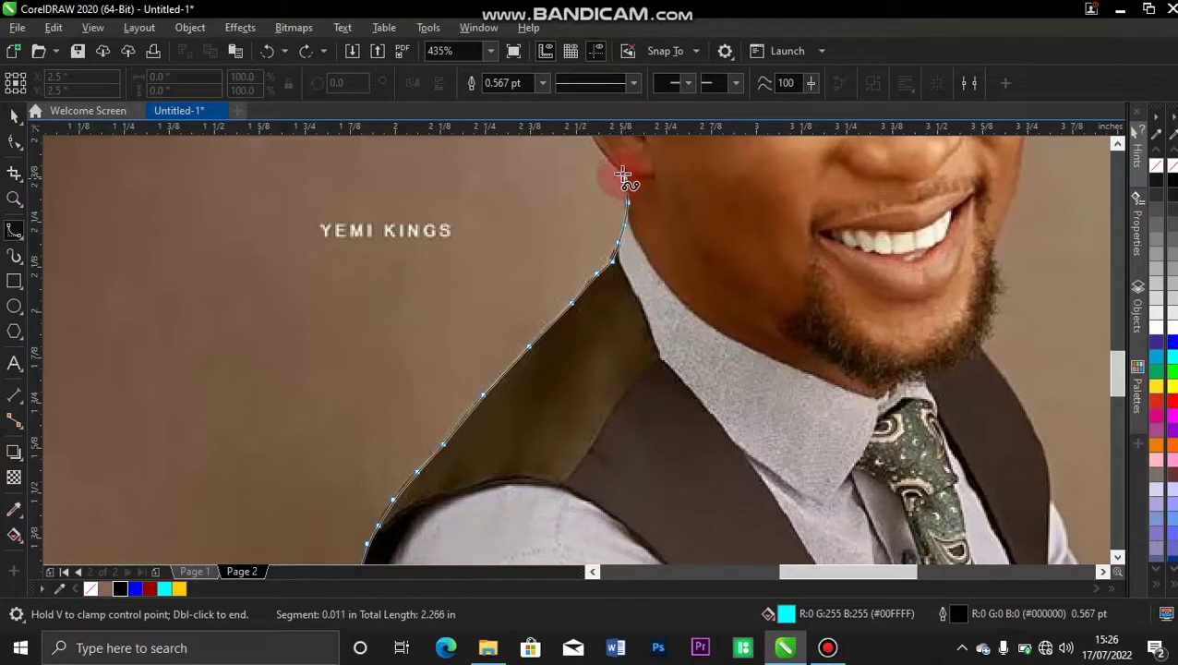
{"action": "left_click", "coordinate": [615, 164]}
{"action": "scroll", "coordinate": [614, 165], "scroll_direction": "up", "scroll_amount": 1}
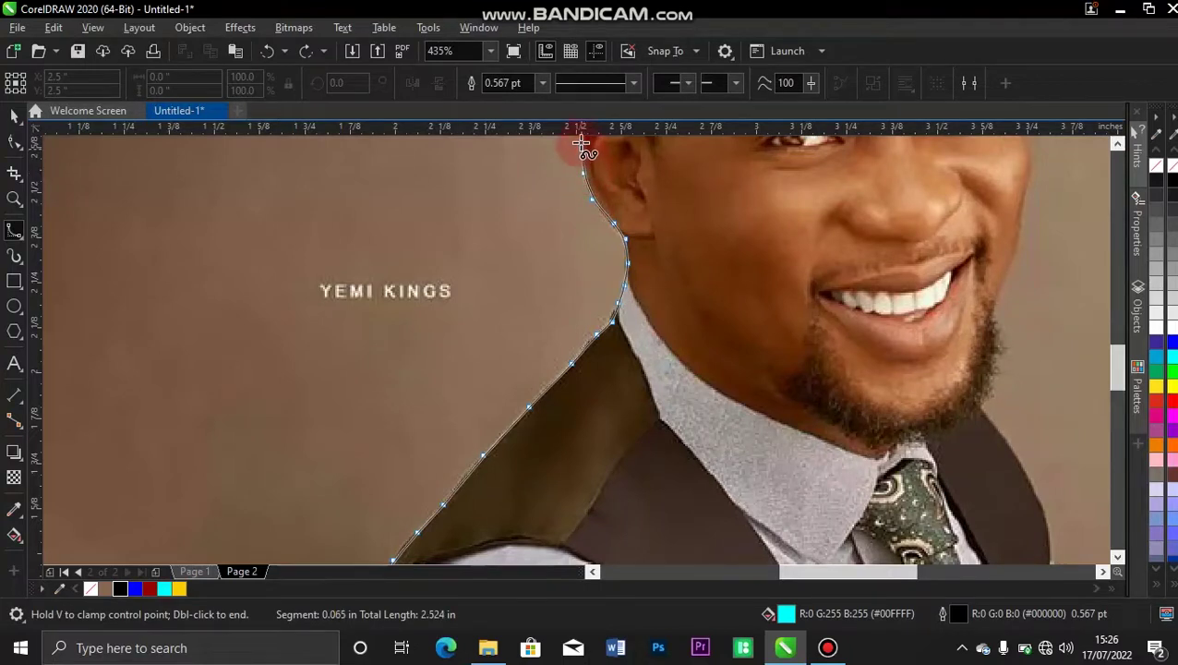
{"action": "scroll", "coordinate": [582, 162], "scroll_direction": "up", "scroll_amount": 1}
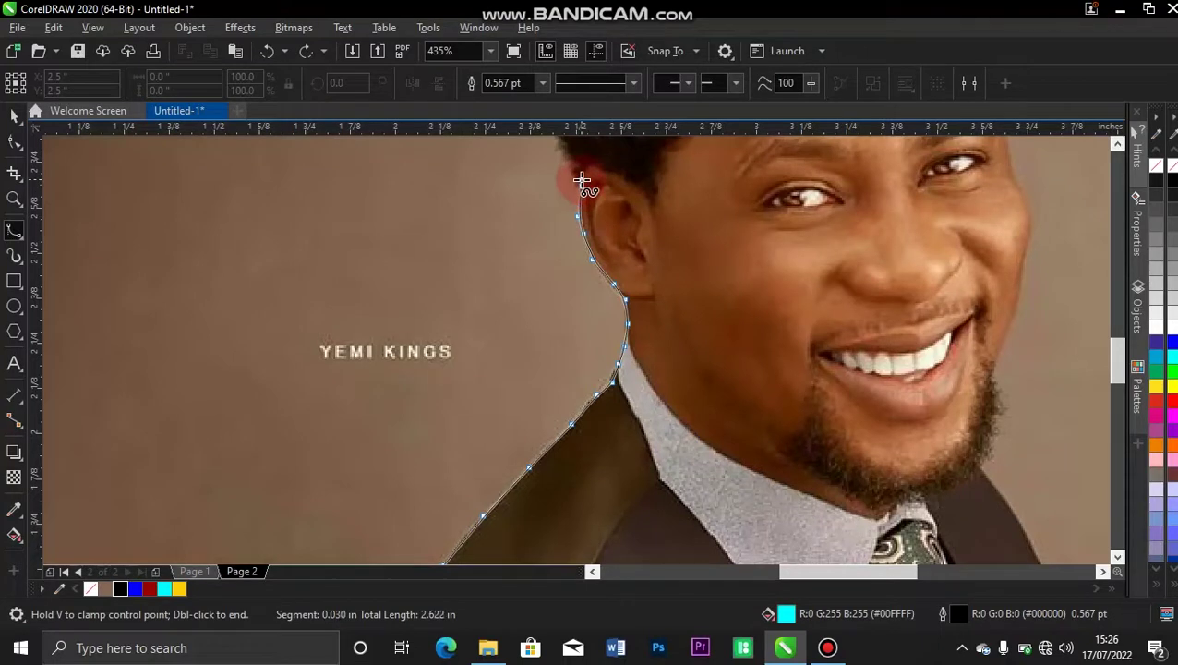
{"action": "left_click", "coordinate": [581, 182]}
{"action": "scroll", "coordinate": [568, 161], "scroll_direction": "up", "scroll_amount": 1}
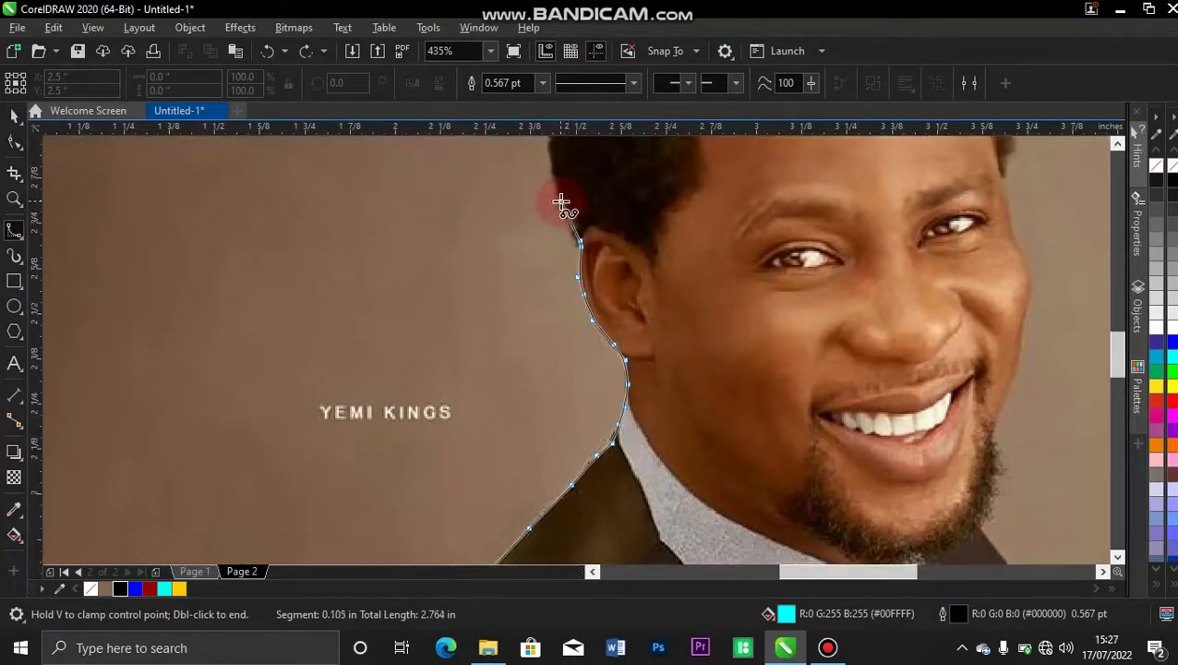
{"action": "left_click", "coordinate": [549, 154]}
{"action": "scroll", "coordinate": [551, 162], "scroll_direction": "up", "scroll_amount": 1}
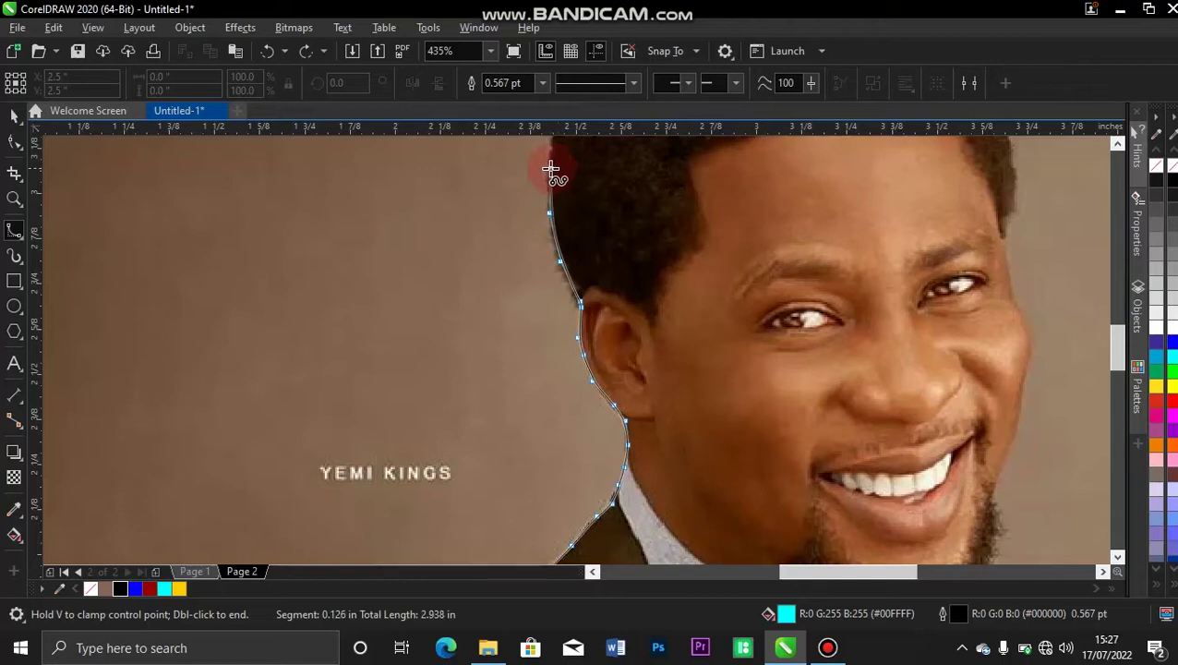
{"action": "left_click", "coordinate": [550, 168]}
{"action": "scroll", "coordinate": [551, 170], "scroll_direction": "up", "scroll_amount": 1}
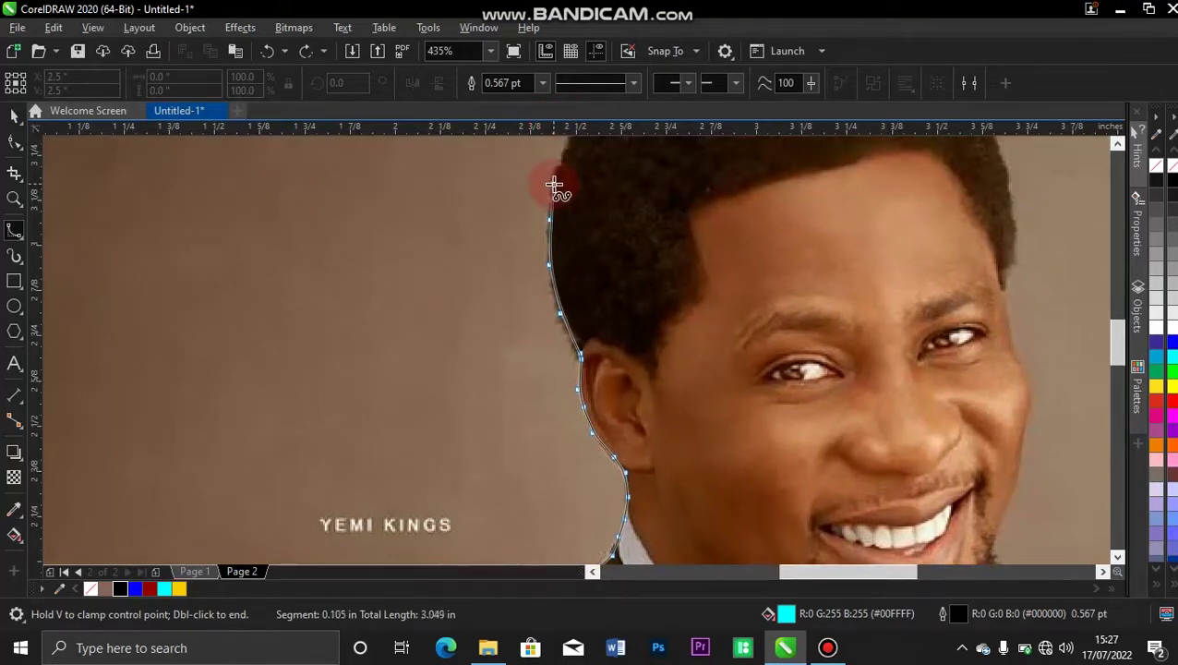
{"action": "left_click", "coordinate": [553, 183]}
Carry the outline across the top of the hair and start down its right side
{"action": "left_click", "coordinate": [567, 152]}
{"action": "scroll", "coordinate": [567, 152], "scroll_direction": "up", "scroll_amount": 1}
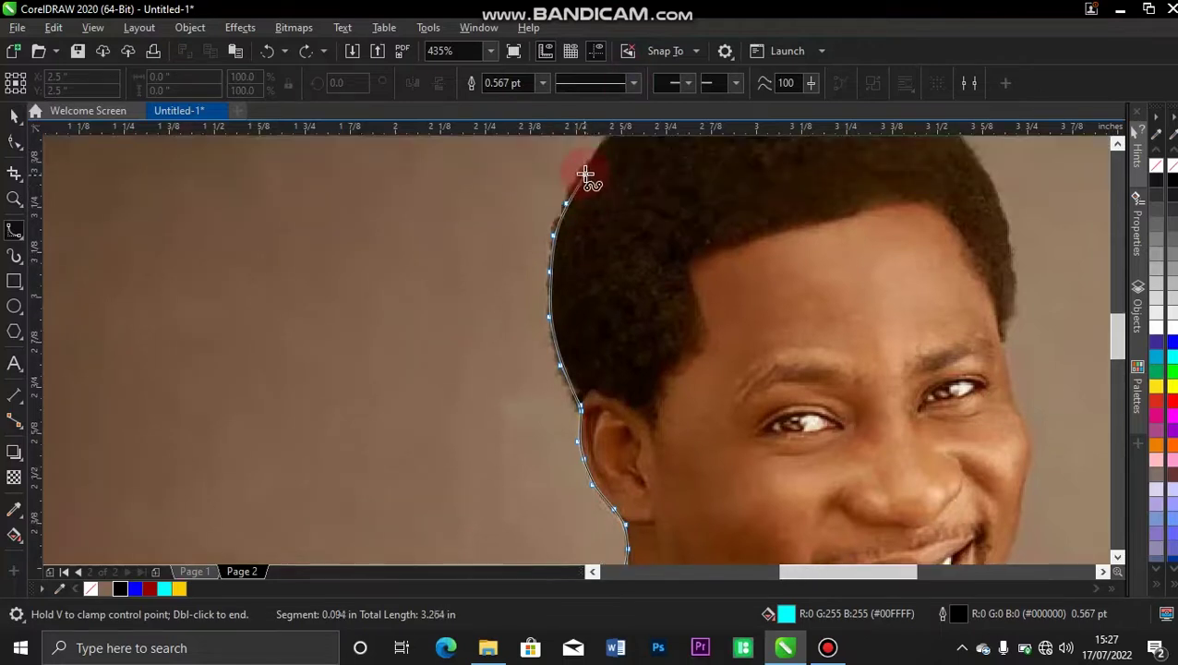
{"action": "left_click", "coordinate": [584, 172]}
{"action": "scroll", "coordinate": [587, 171], "scroll_direction": "up", "scroll_amount": 1}
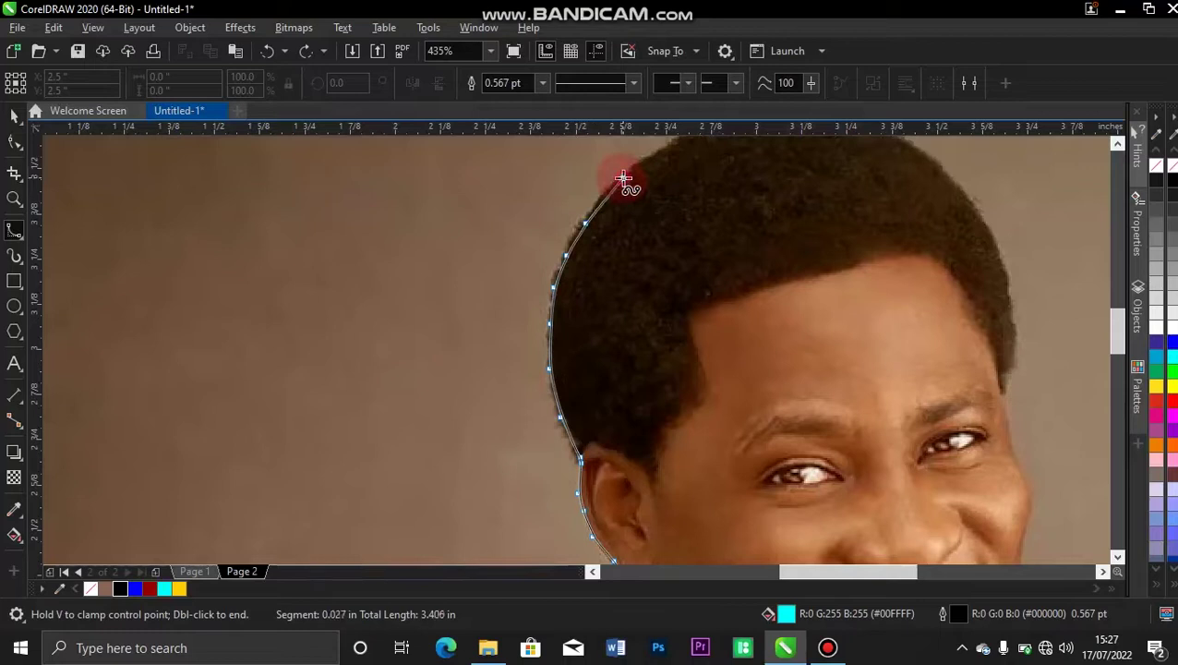
{"action": "scroll", "coordinate": [624, 180], "scroll_direction": "up", "scroll_amount": 1}
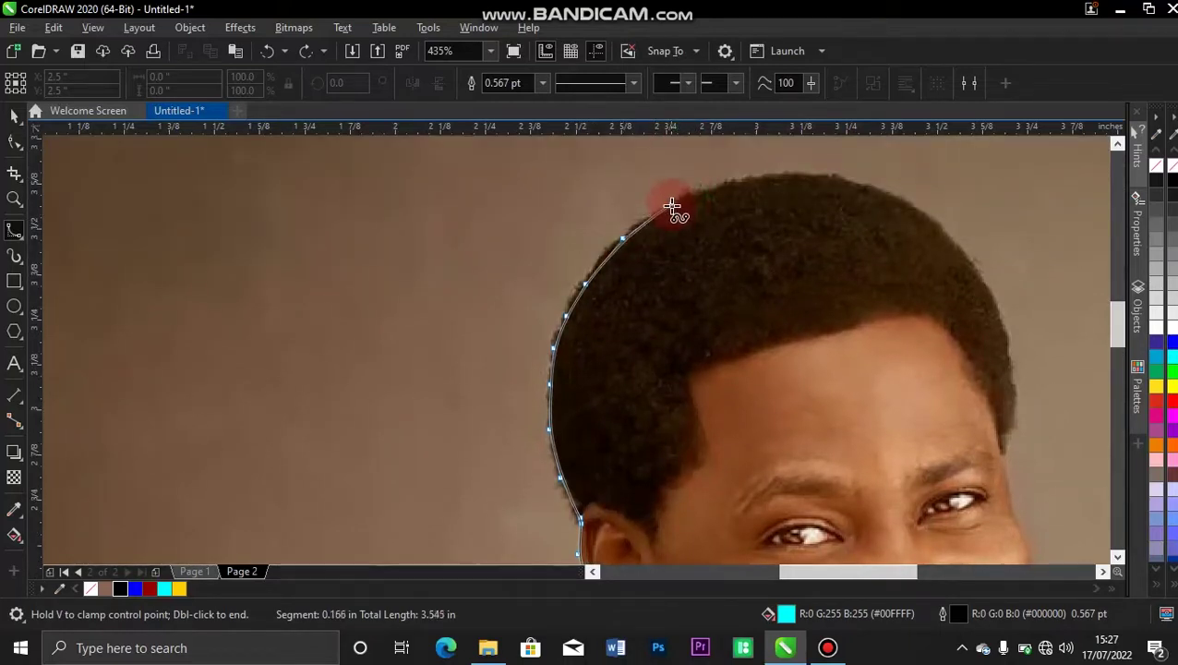
{"action": "left_click", "coordinate": [672, 204]}
{"action": "left_click_drag", "start_coordinate": [718, 198], "coordinate": [834, 182]}
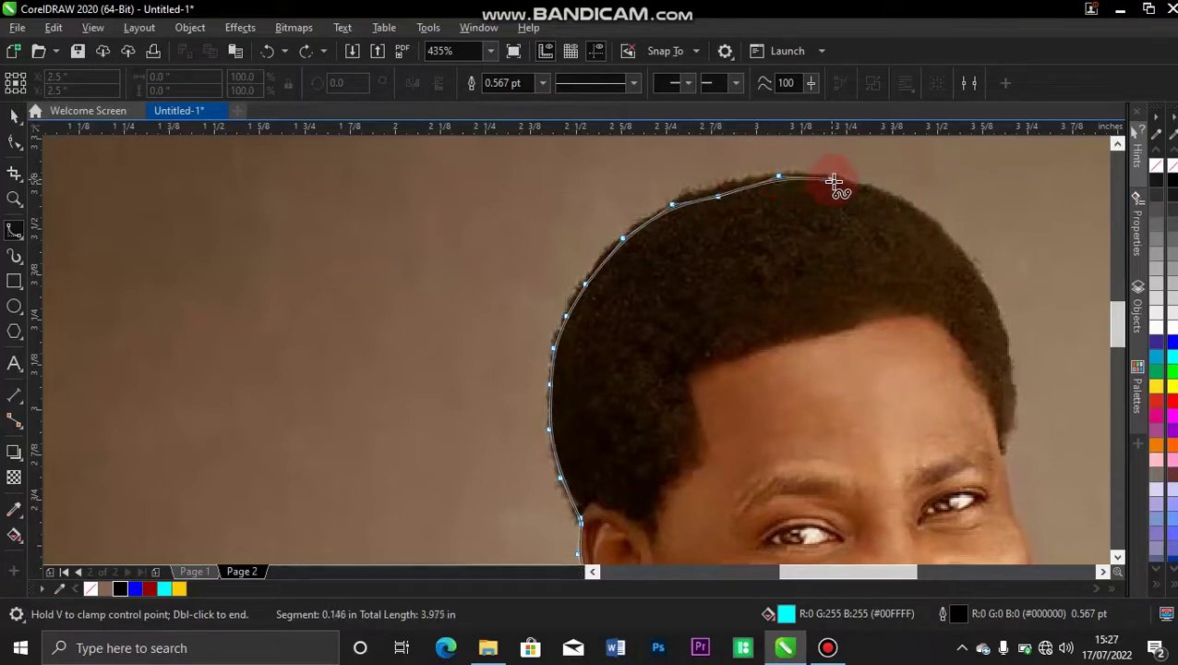
{"action": "left_click", "coordinate": [833, 177]}
{"action": "left_click", "coordinate": [886, 192]}
{"action": "left_click", "coordinate": [926, 216]}
Trace the outline down the right side of the head and face past the cheek
{"action": "left_click", "coordinate": [973, 264]}
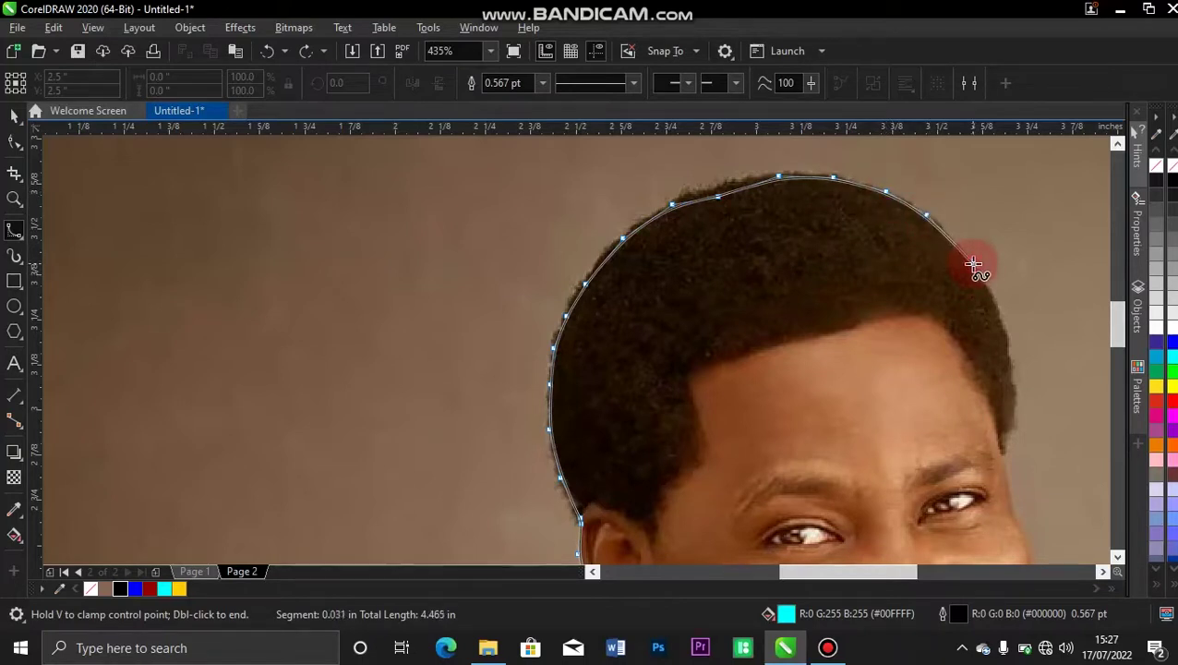
{"action": "left_click", "coordinate": [1001, 312]}
{"action": "left_click_drag", "start_coordinate": [1013, 362], "coordinate": [1013, 397]}
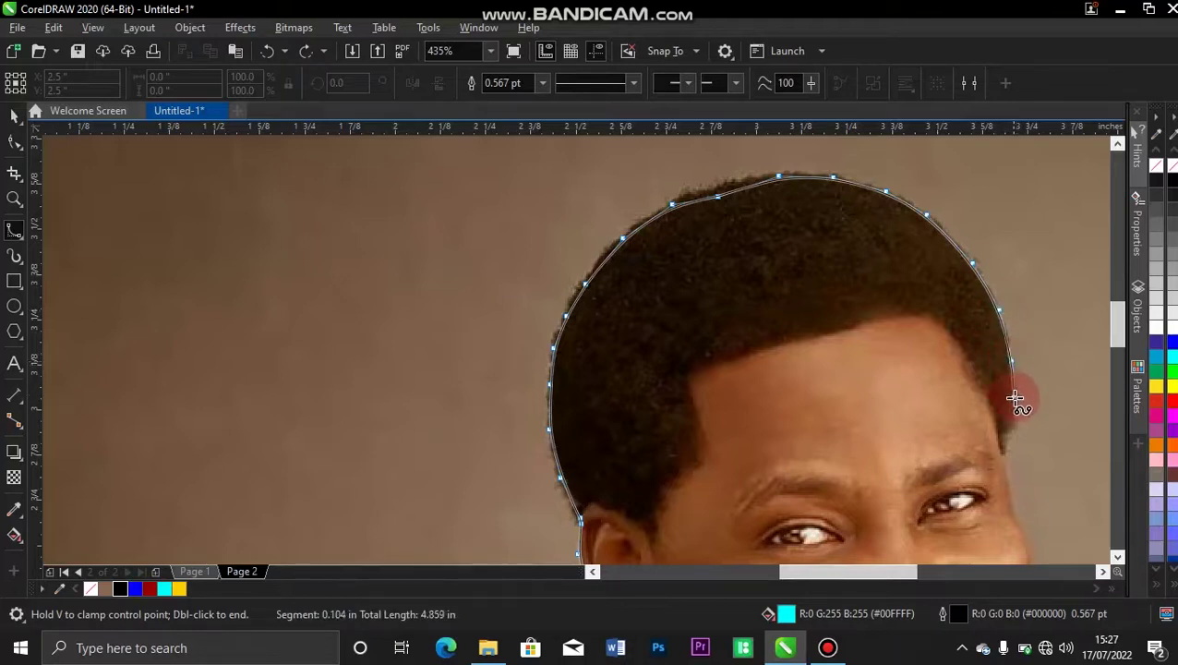
{"action": "left_click", "coordinate": [1014, 399]}
{"action": "left_click", "coordinate": [1013, 435]}
{"action": "left_click", "coordinate": [1007, 467]}
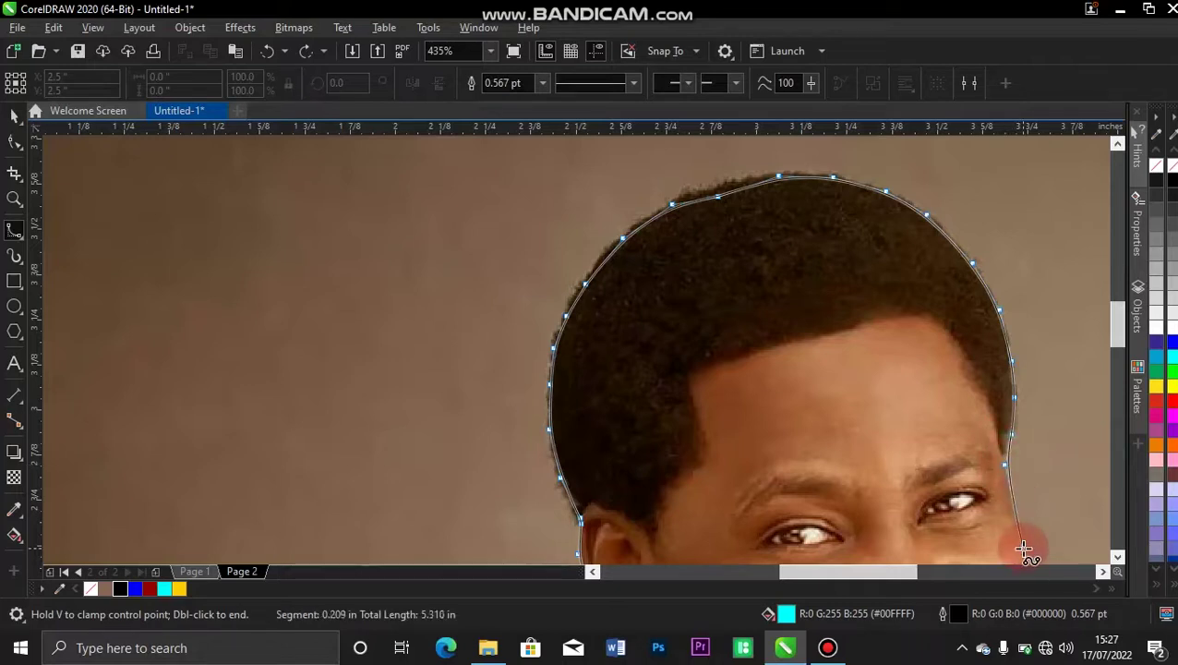
{"action": "left_click", "coordinate": [1012, 496]}
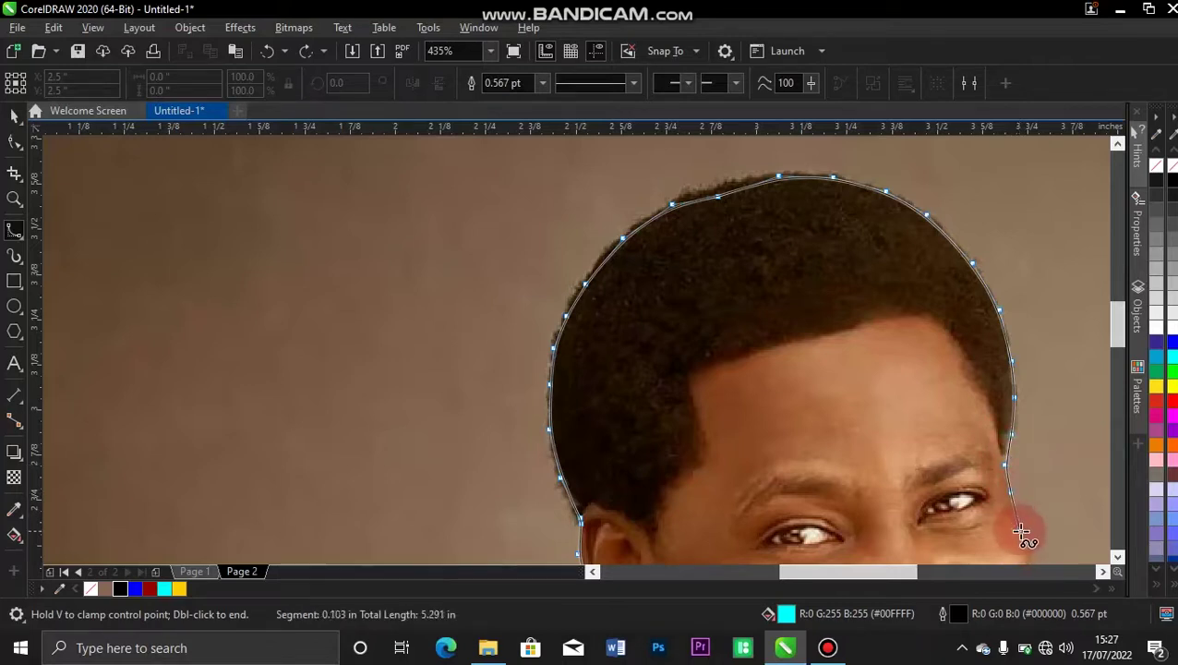
{"action": "left_click", "coordinate": [1021, 531]}
{"action": "left_click", "coordinate": [1031, 550]}
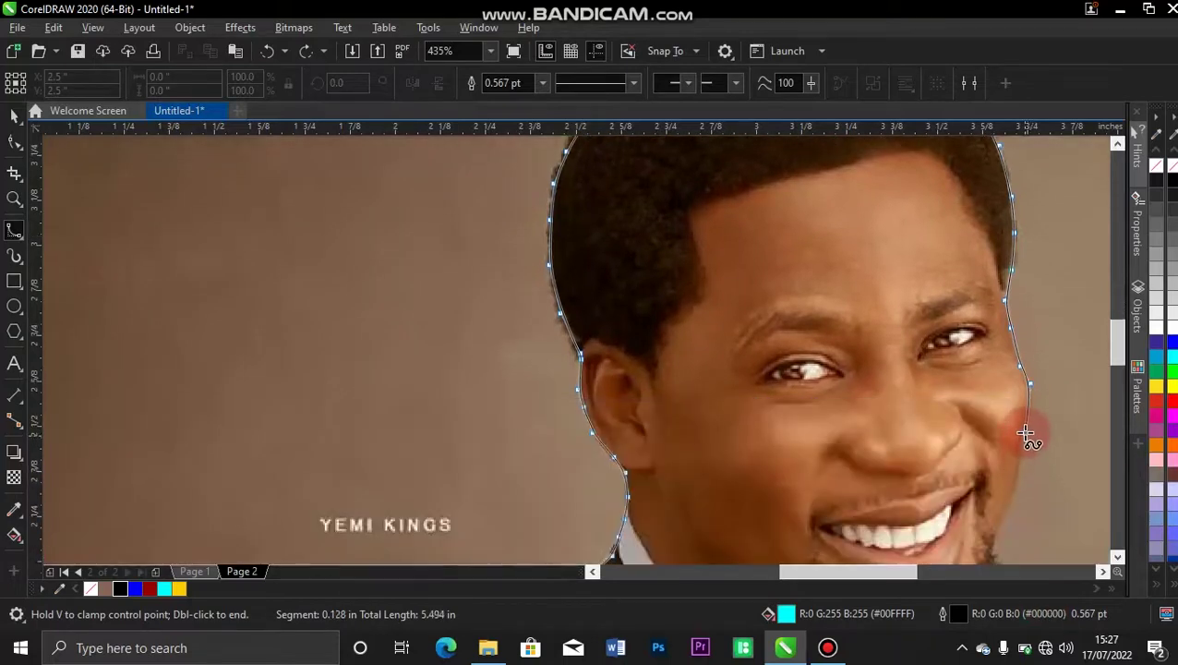
Continue the outline down the right jawline
{"action": "left_click", "coordinate": [1024, 432]}
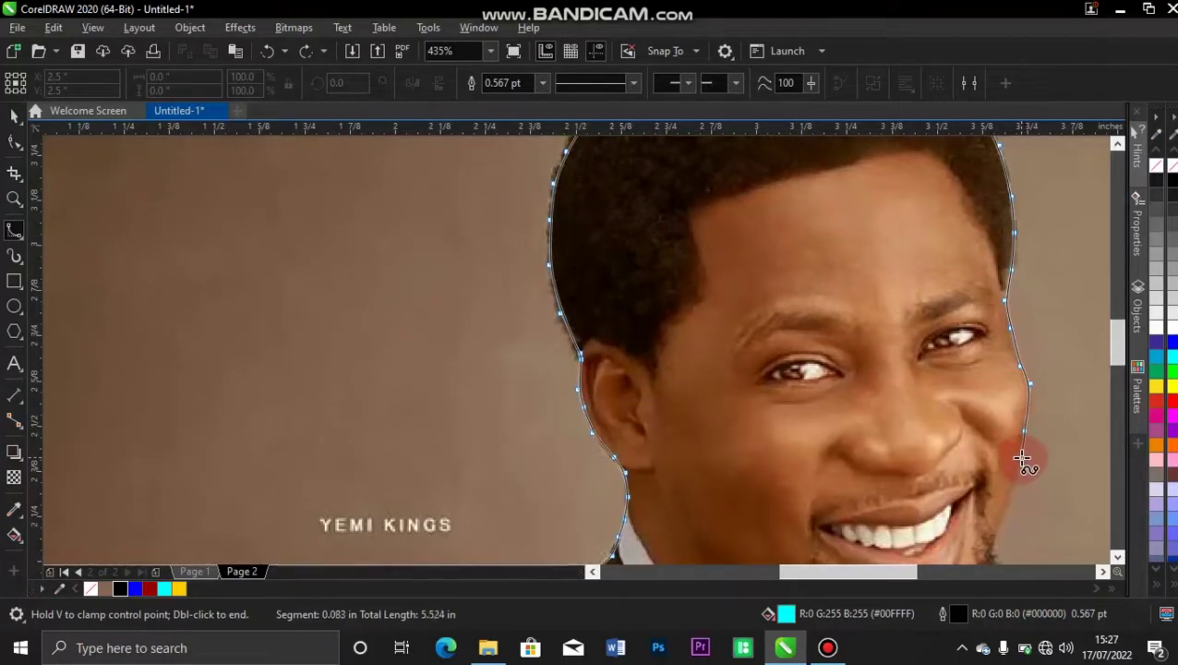
{"action": "left_click", "coordinate": [1022, 460]}
{"action": "left_click", "coordinate": [1015, 512]}
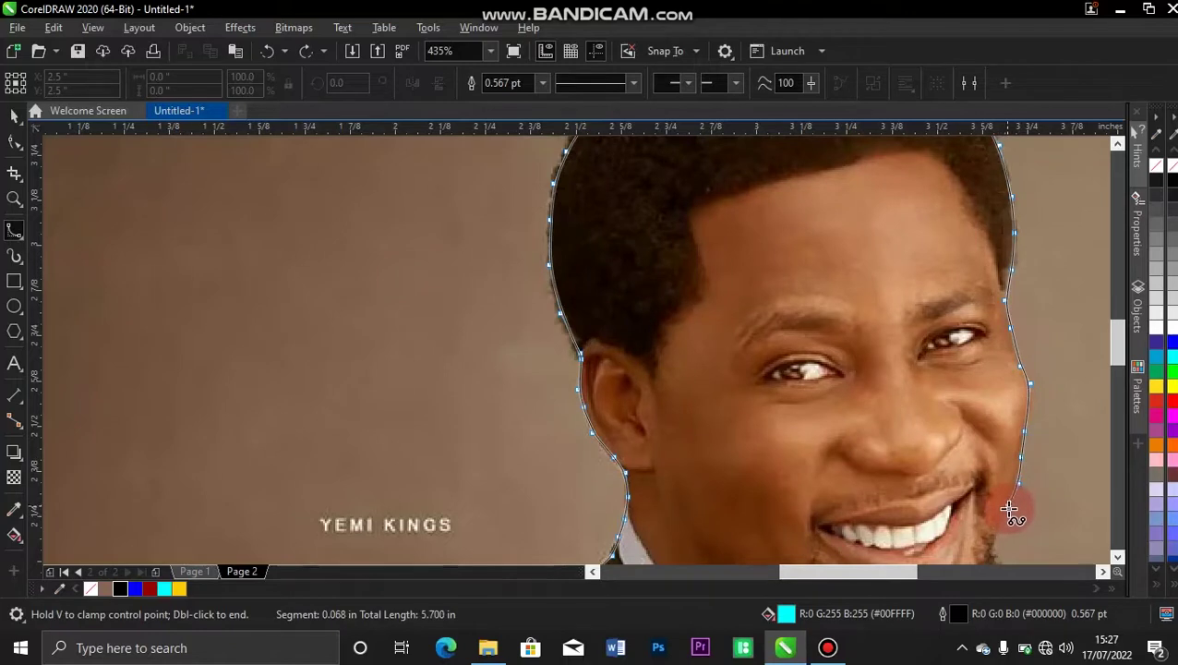
{"action": "left_click", "coordinate": [1002, 537]}
{"action": "scroll", "coordinate": [1002, 535], "scroll_direction": "down", "scroll_amount": 2}
{"action": "left_click", "coordinate": [993, 494]}
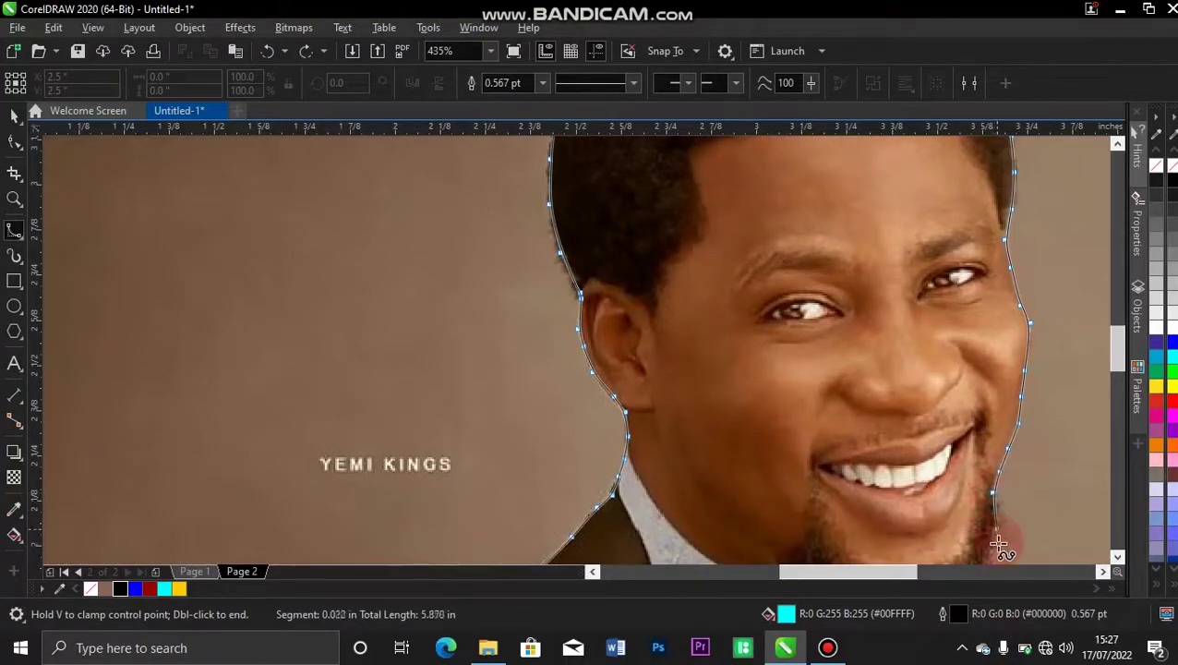
{"action": "scroll", "coordinate": [995, 498], "scroll_direction": "down", "scroll_amount": 1}
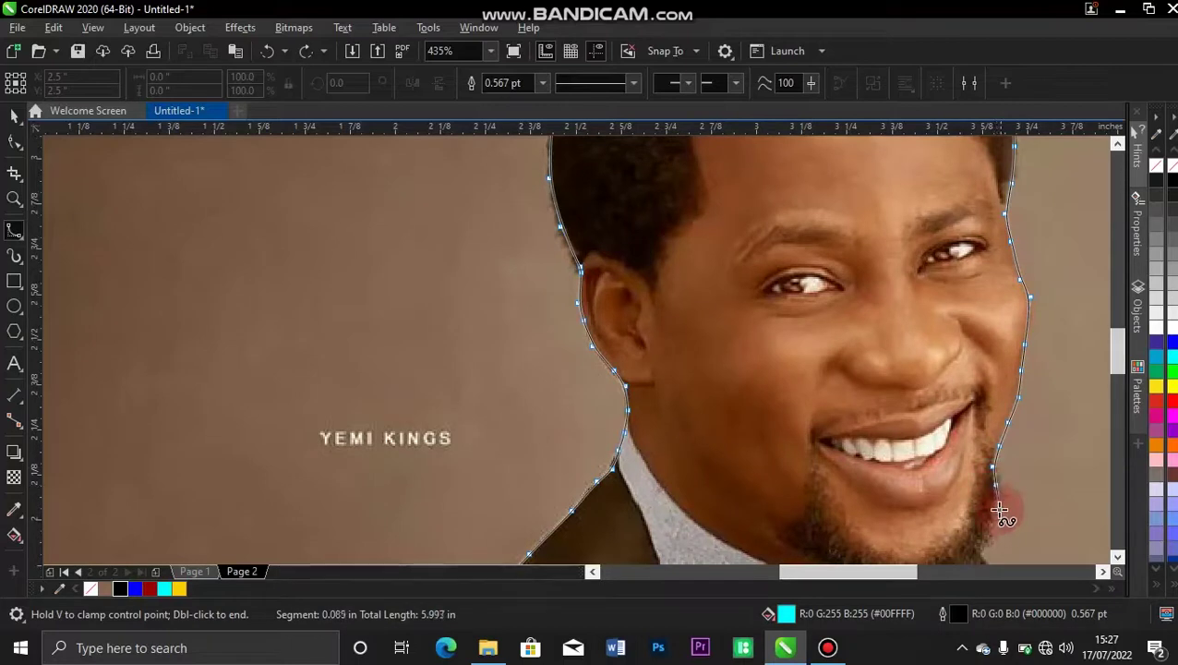
{"action": "left_click", "coordinate": [997, 512]}
{"action": "left_click", "coordinate": [994, 526]}
Carry the outline around and past the chin
{"action": "scroll", "coordinate": [995, 527], "scroll_direction": "down", "scroll_amount": 2}
{"action": "left_click", "coordinate": [984, 487]}
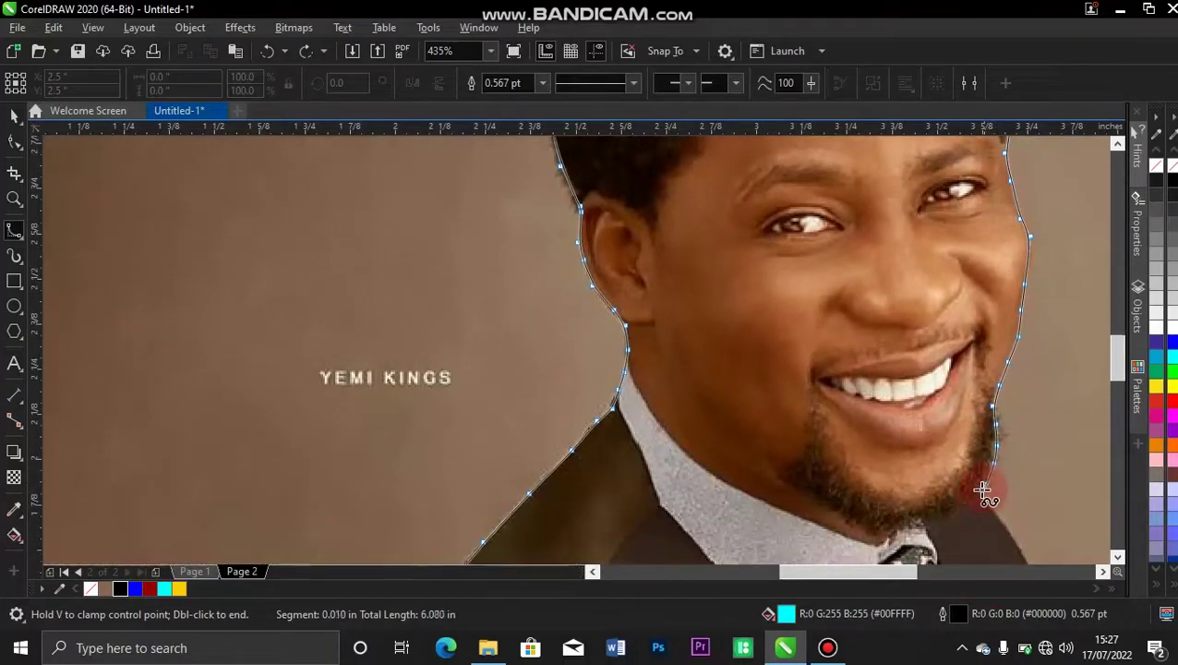
{"action": "left_click", "coordinate": [982, 493]}
{"action": "left_click", "coordinate": [991, 508]}
{"action": "scroll", "coordinate": [1030, 549], "scroll_direction": "down", "scroll_amount": 1}
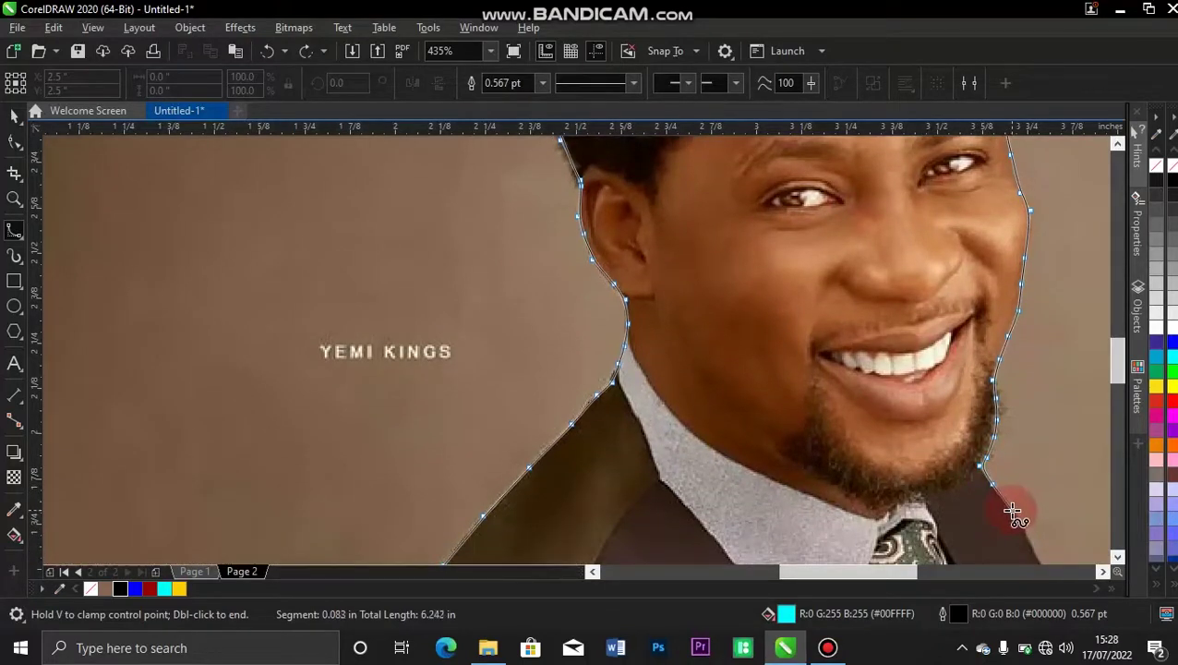
{"action": "scroll", "coordinate": [1020, 522], "scroll_direction": "down", "scroll_amount": 1}
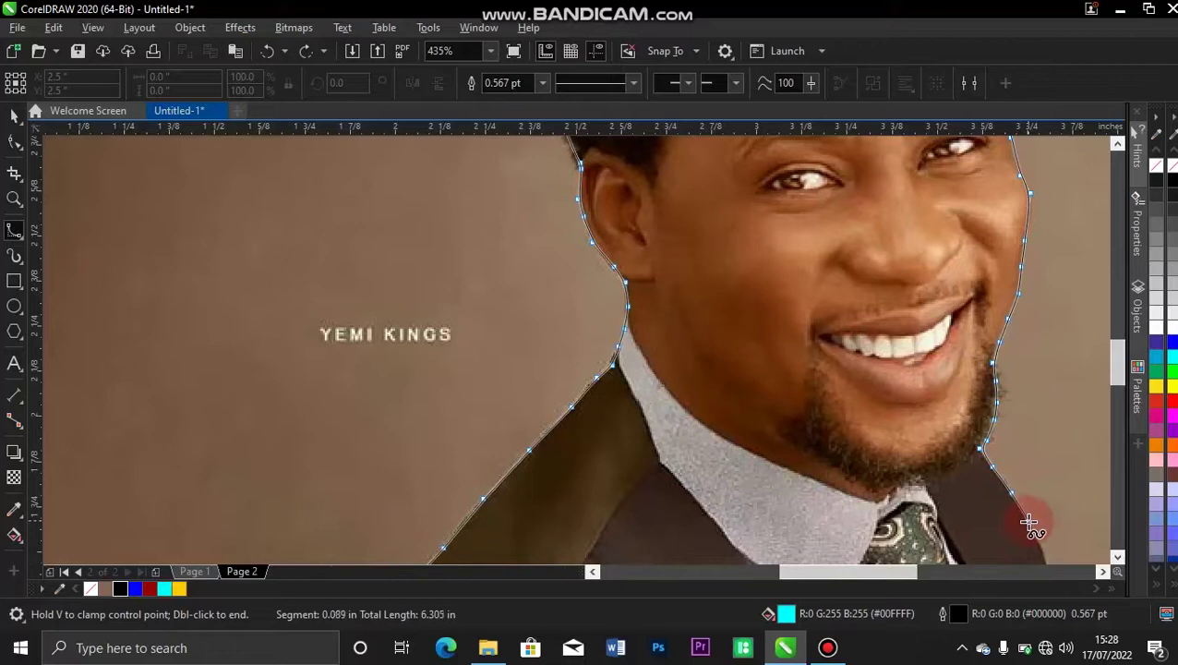
Follow the jacket edge downward with further outline points
{"action": "left_click", "coordinate": [1028, 523]}
{"action": "scroll", "coordinate": [1048, 503], "scroll_direction": "down", "scroll_amount": 2}
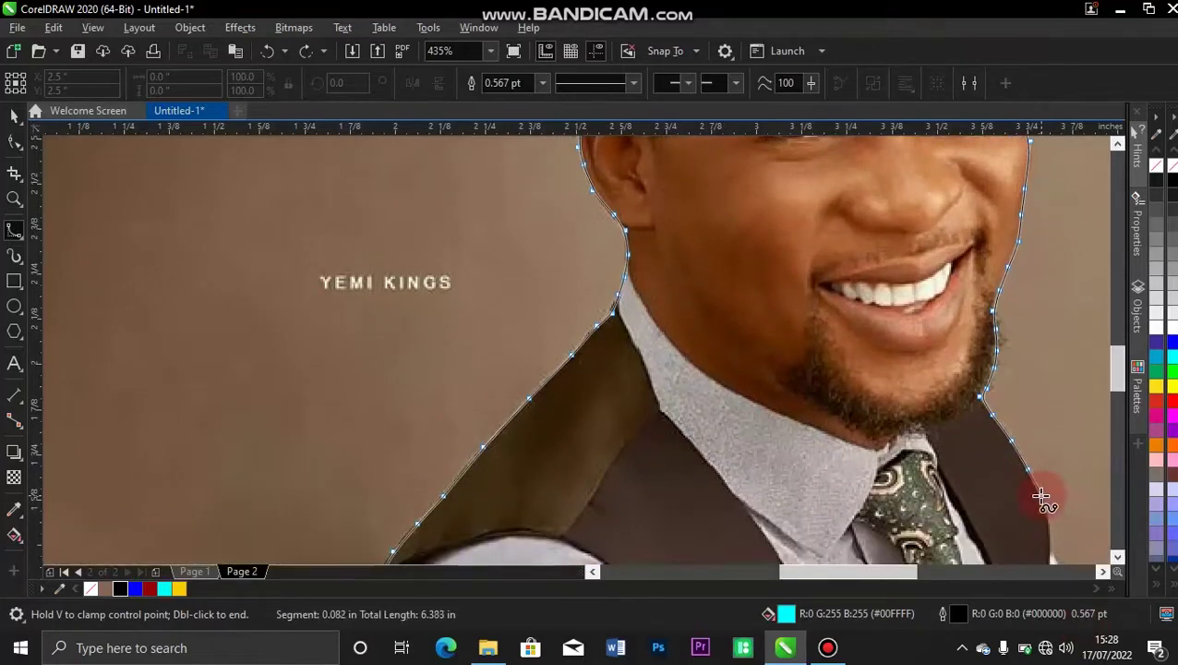
{"action": "left_click", "coordinate": [1040, 496]}
{"action": "scroll", "coordinate": [1064, 545], "scroll_direction": "down", "scroll_amount": 2}
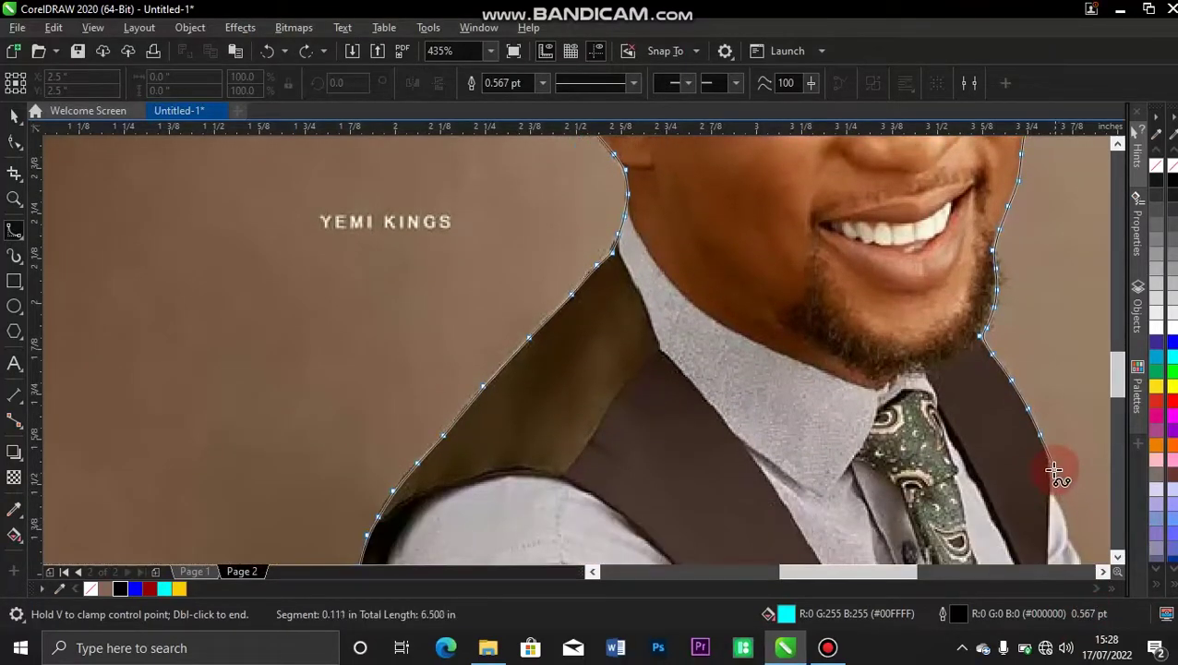
{"action": "left_click", "coordinate": [1047, 457]}
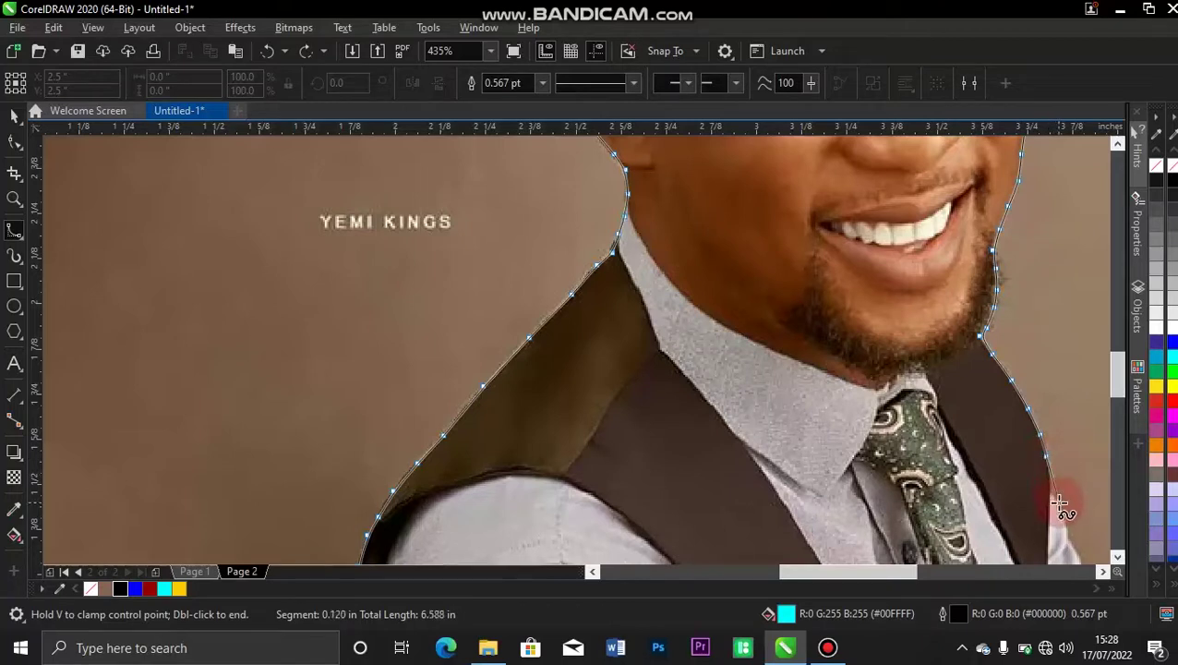
{"action": "left_click", "coordinate": [1050, 480]}
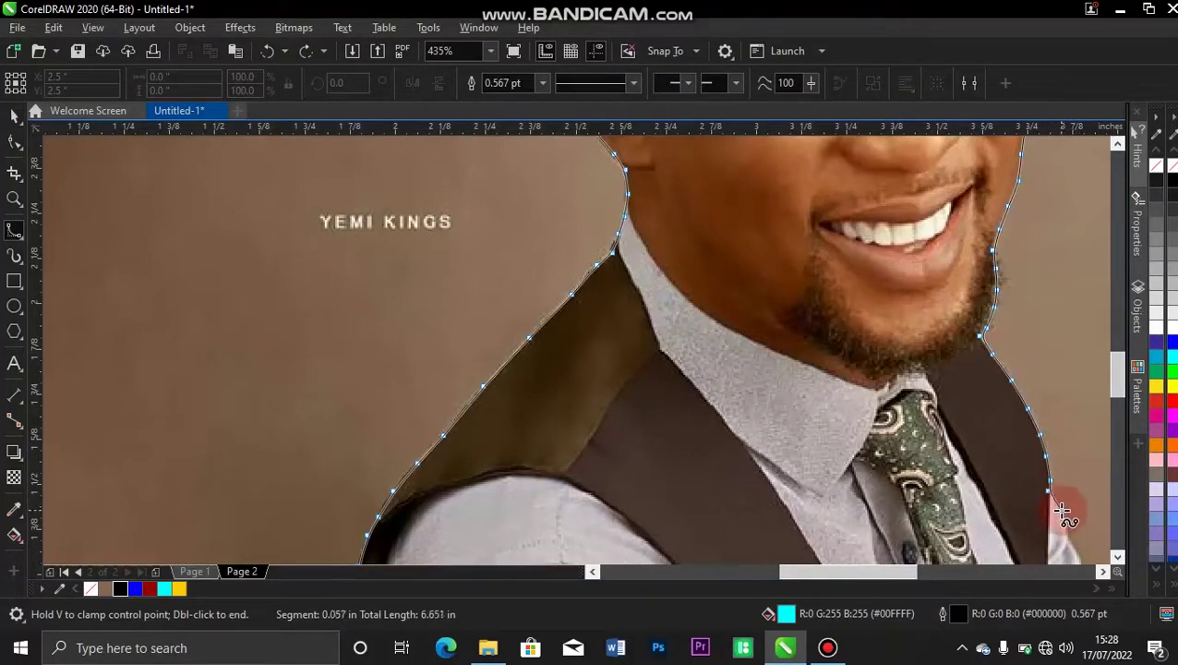
{"action": "left_click", "coordinate": [1062, 511]}
{"action": "scroll", "coordinate": [1068, 498], "scroll_direction": "down", "scroll_amount": 1}
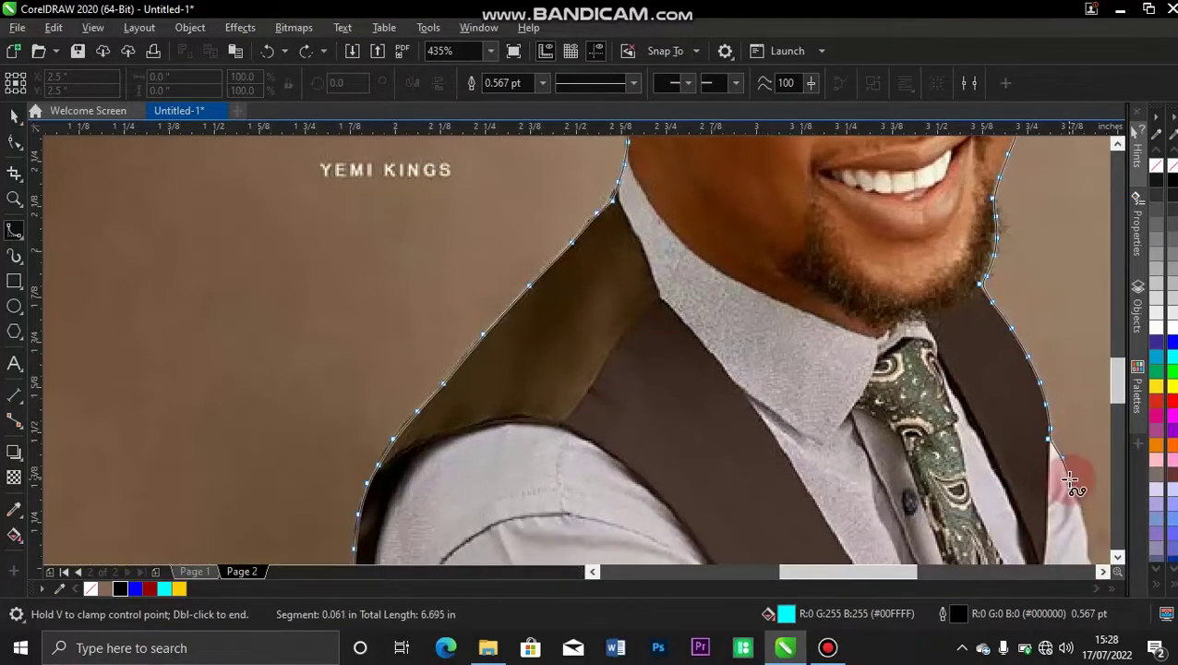
{"action": "left_click", "coordinate": [1068, 480]}
Trace the outline down the jacket edge and along the sleeve
{"action": "left_click", "coordinate": [1084, 509]}
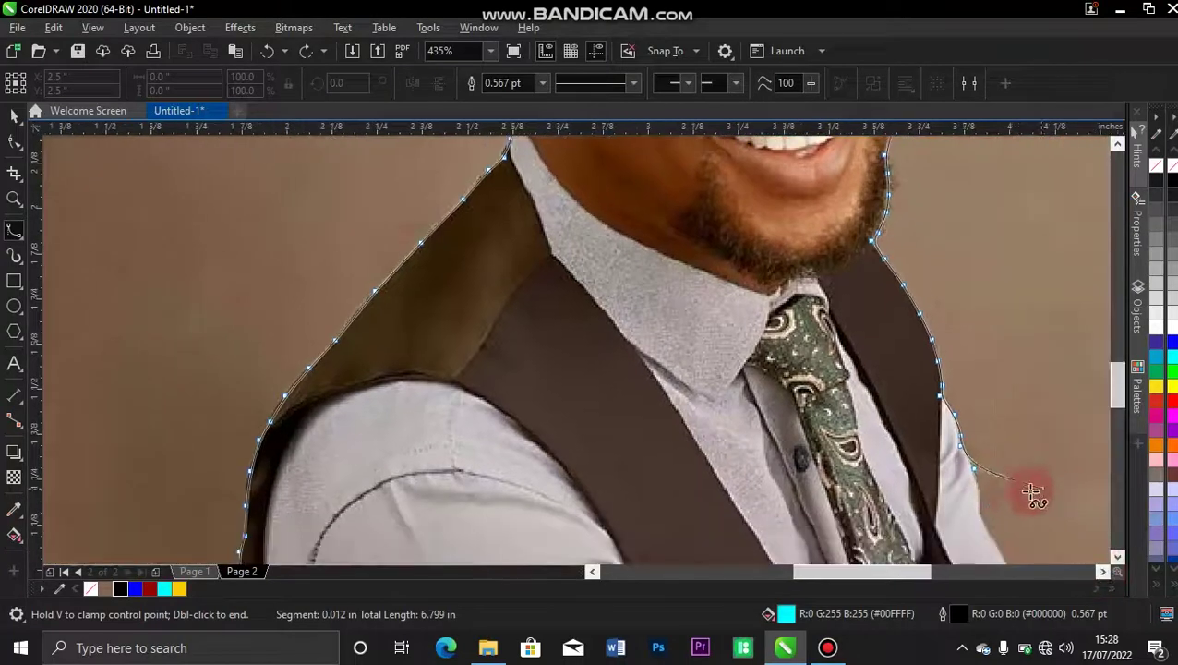
{"action": "left_click", "coordinate": [979, 502]}
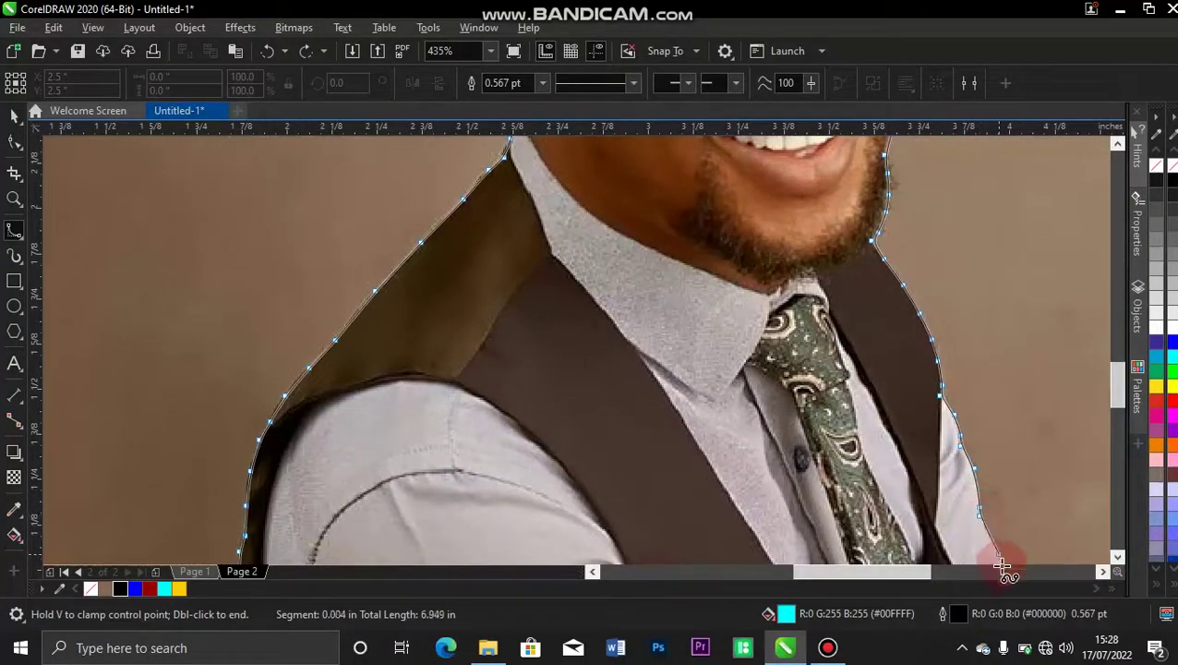
{"action": "left_click", "coordinate": [990, 536]}
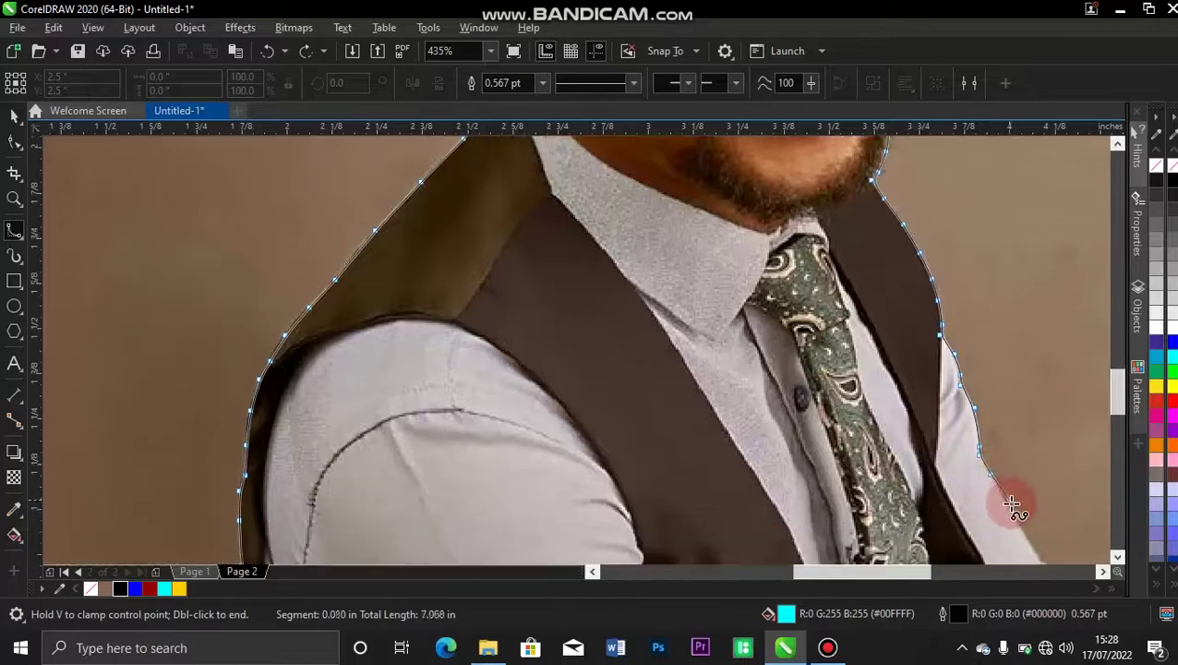
{"action": "left_click", "coordinate": [1012, 511]}
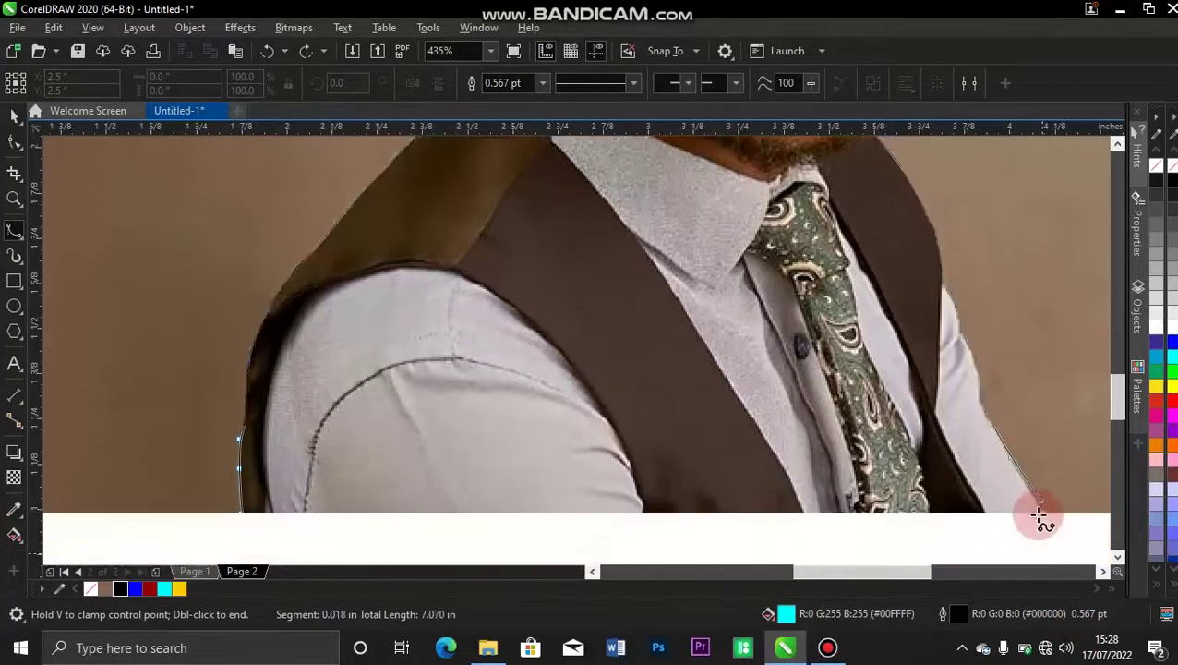
{"action": "left_click", "coordinate": [1041, 509]}
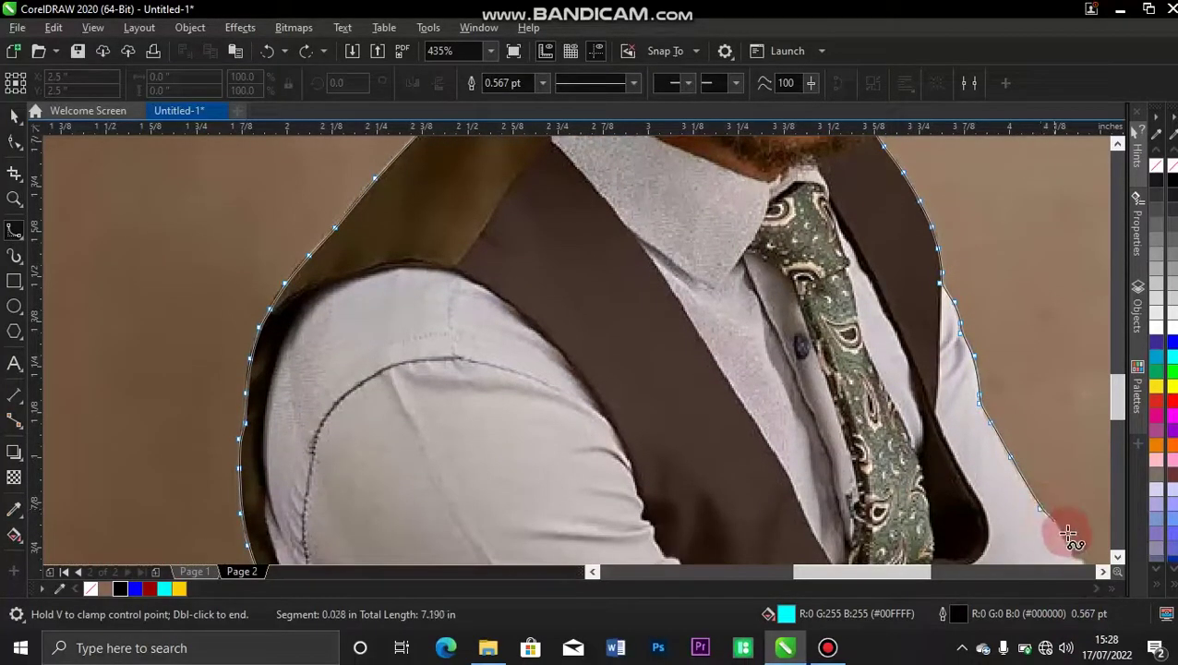
{"action": "left_click", "coordinate": [1057, 522]}
{"action": "left_click", "coordinate": [1063, 536]}
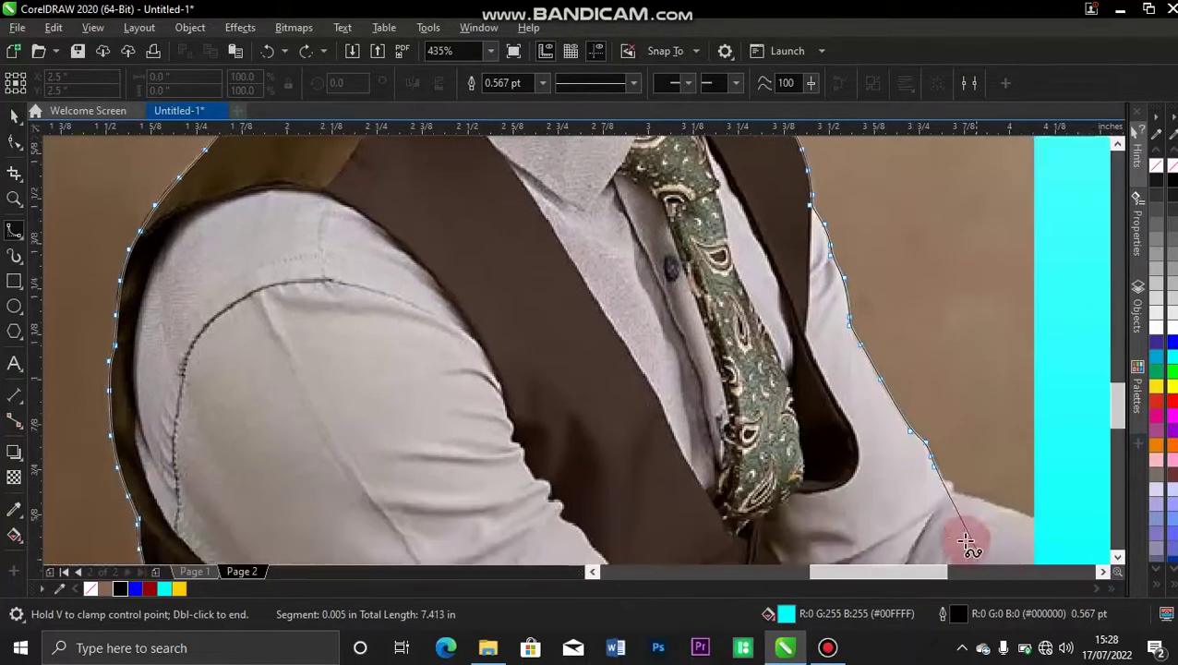
Follow the arm to the photo's bottom-right corner and run the outline across to the bottom-left
{"action": "left_click", "coordinate": [941, 480]}
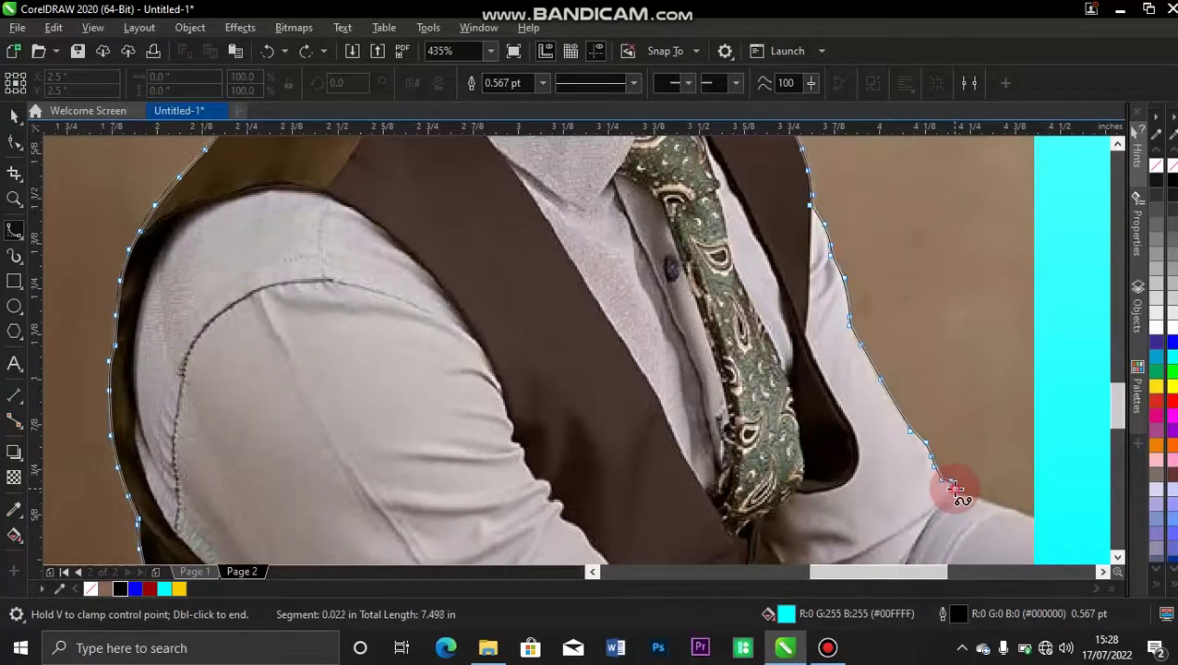
{"action": "left_click", "coordinate": [955, 492]}
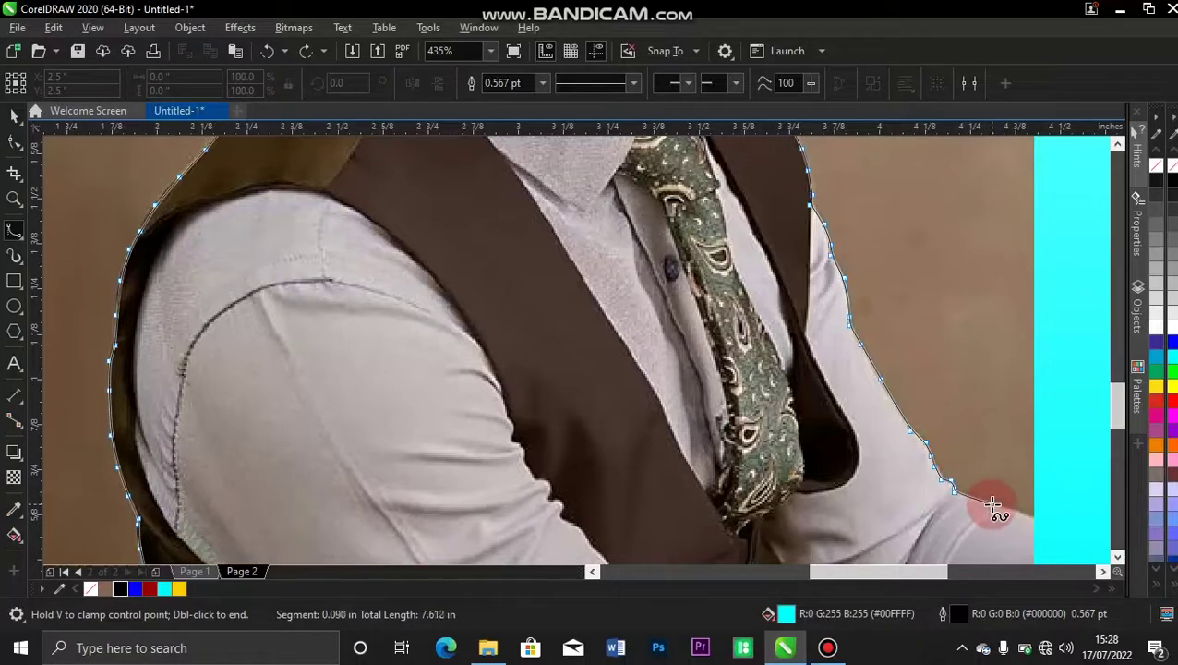
{"action": "left_click", "coordinate": [1025, 516]}
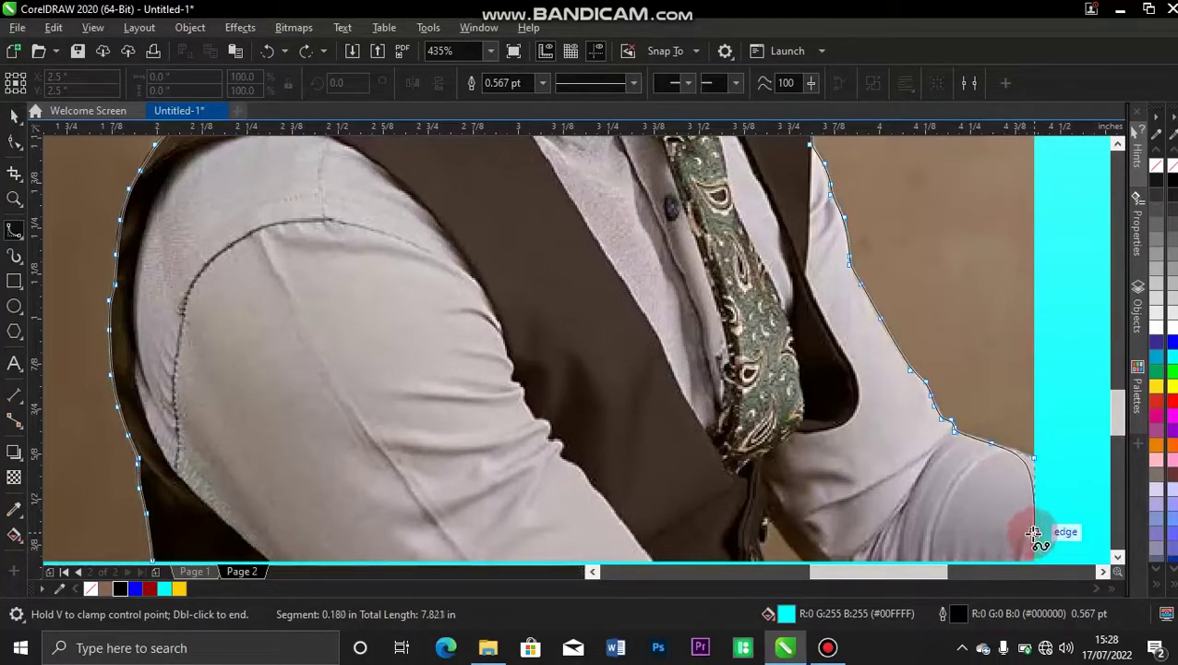
{"action": "left_click", "coordinate": [1034, 458]}
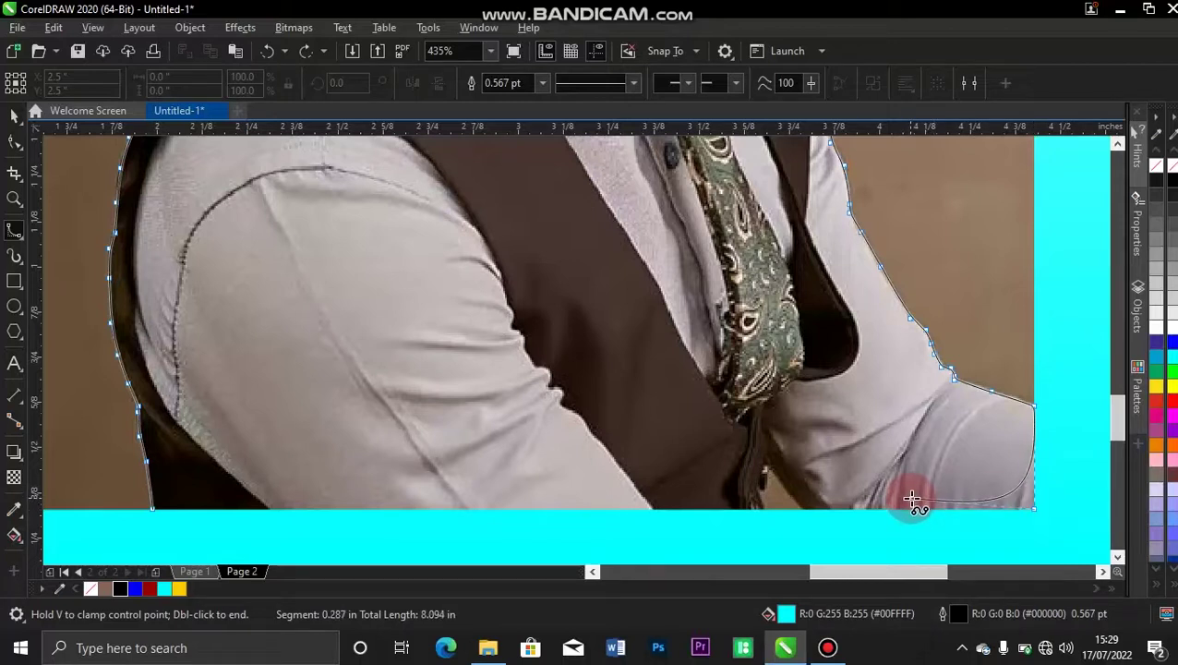
{"action": "left_click", "coordinate": [1033, 508]}
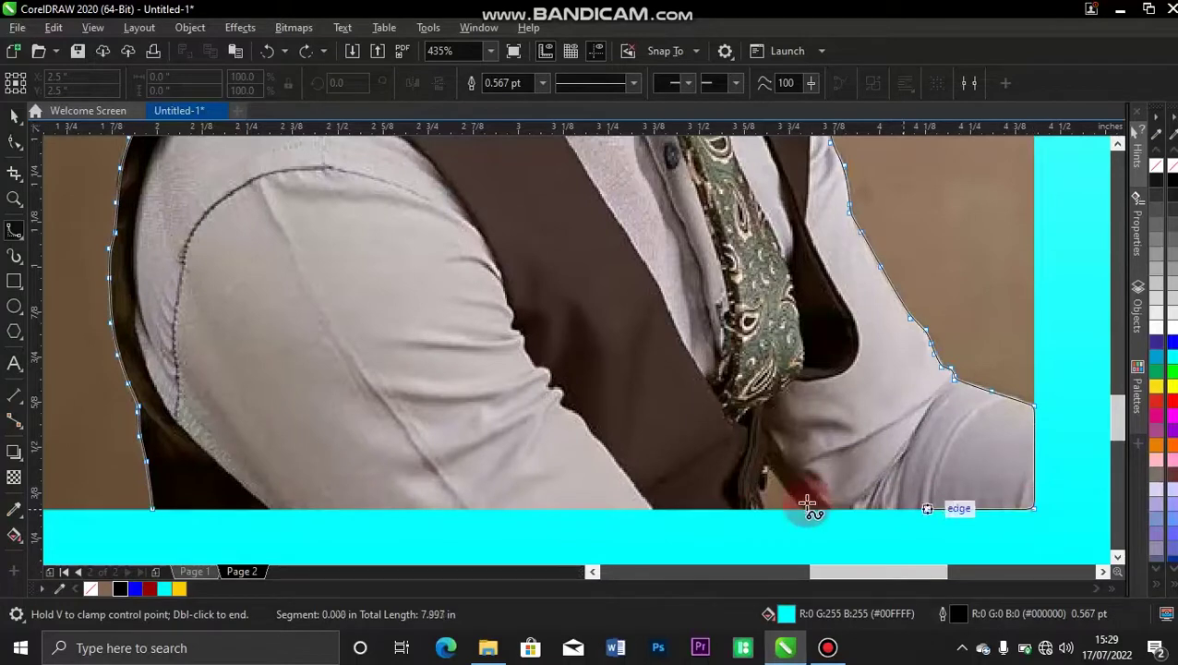
{"action": "left_click", "coordinate": [152, 508]}
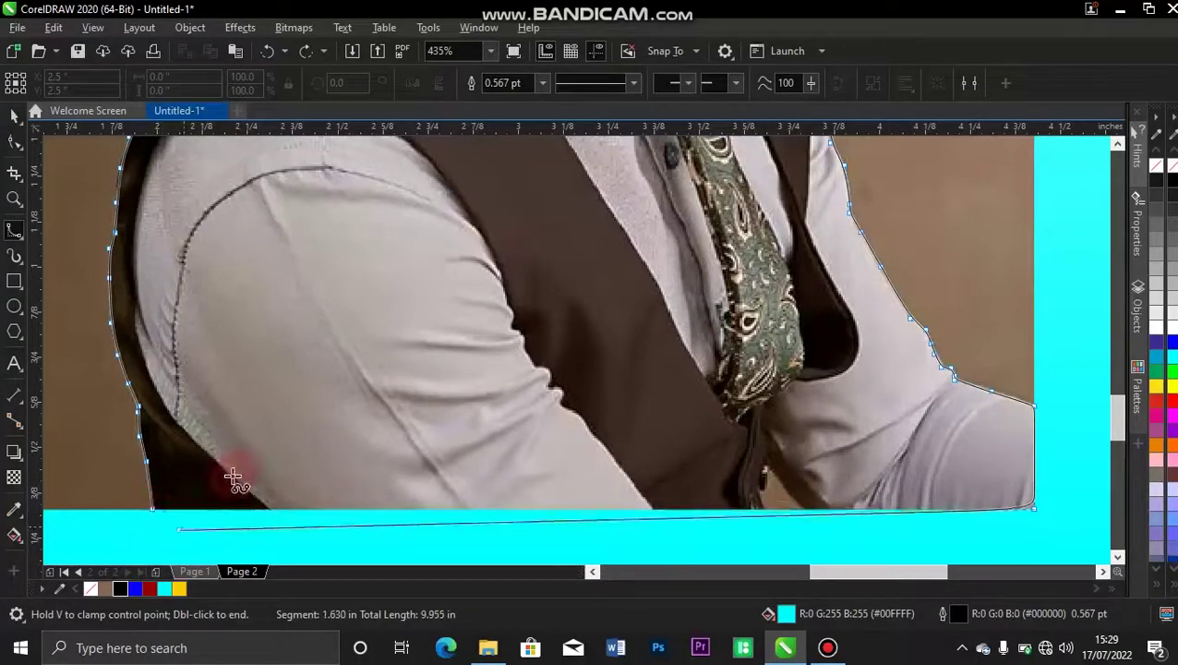
Close the B-spline at its start point and remove the shape's fill
{"action": "left_click", "coordinate": [152, 509]}
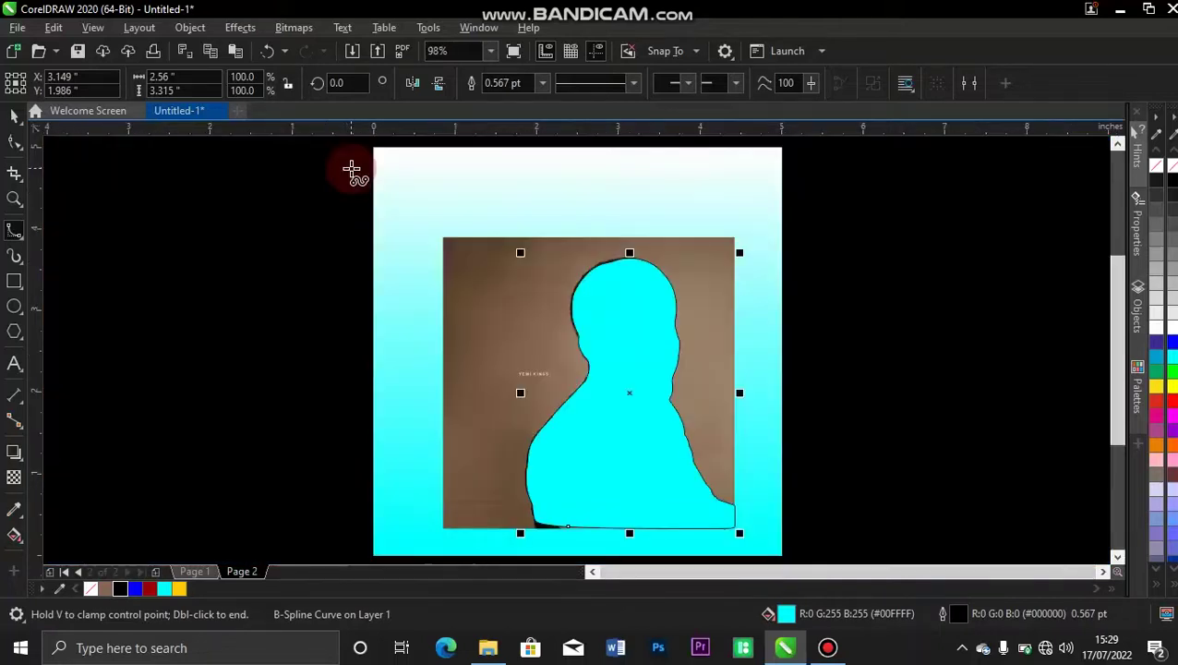
{"action": "key", "text": "F4"}
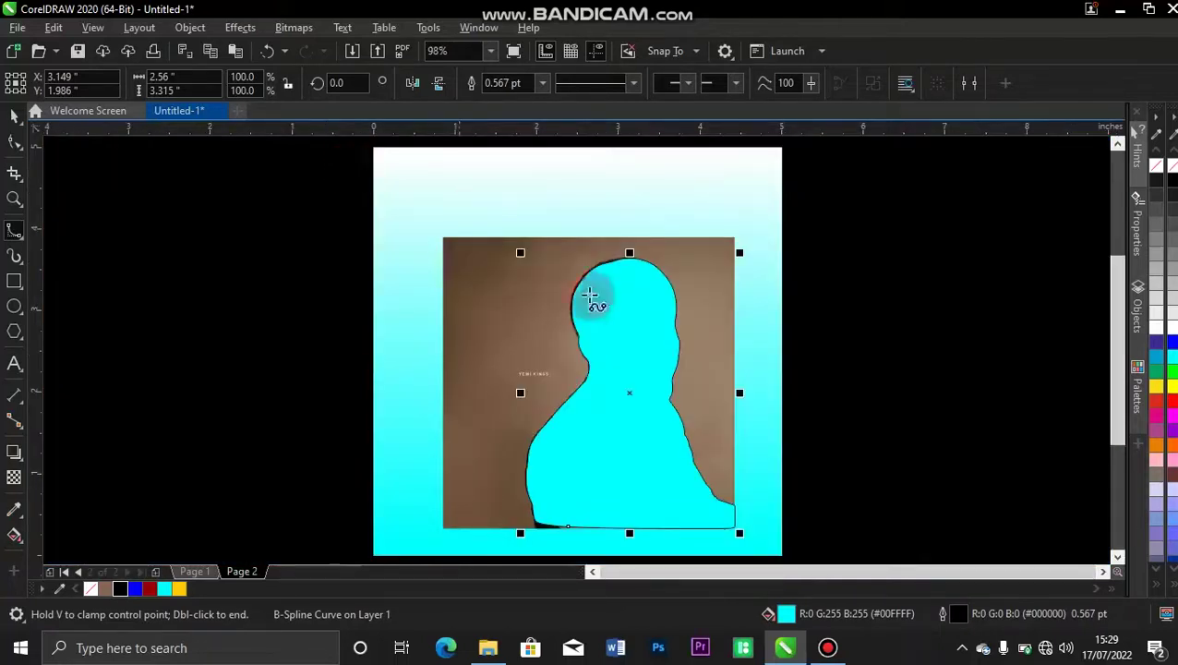
{"action": "left_click", "coordinate": [15, 120]}
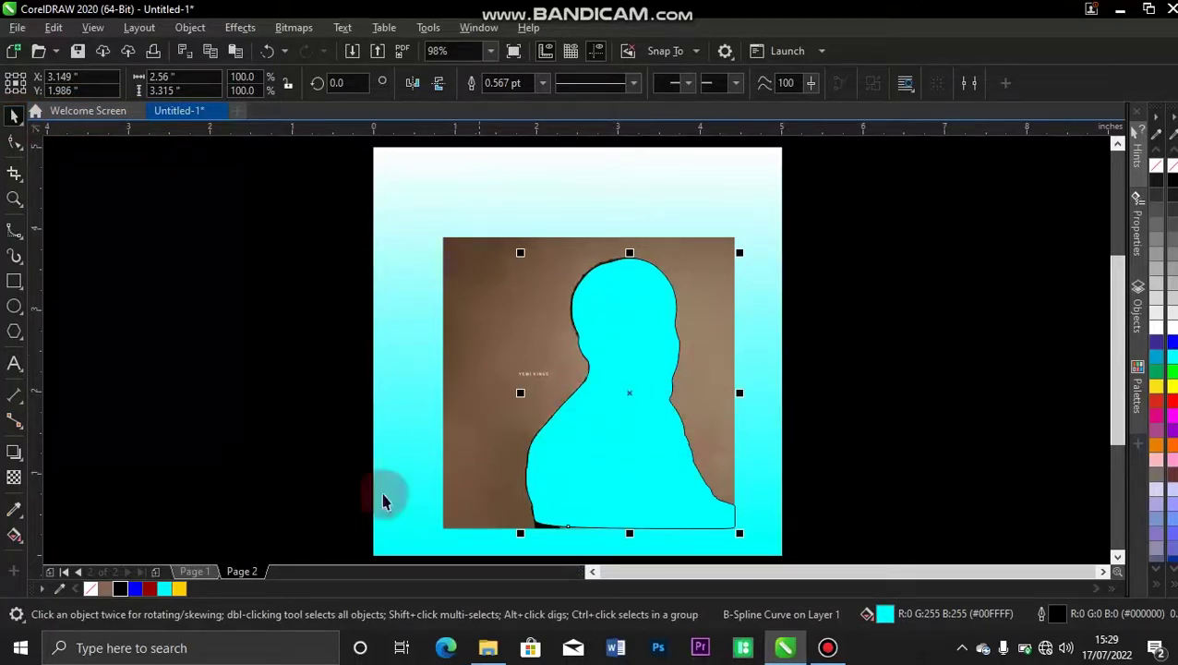
{"action": "left_click", "coordinate": [92, 585]}
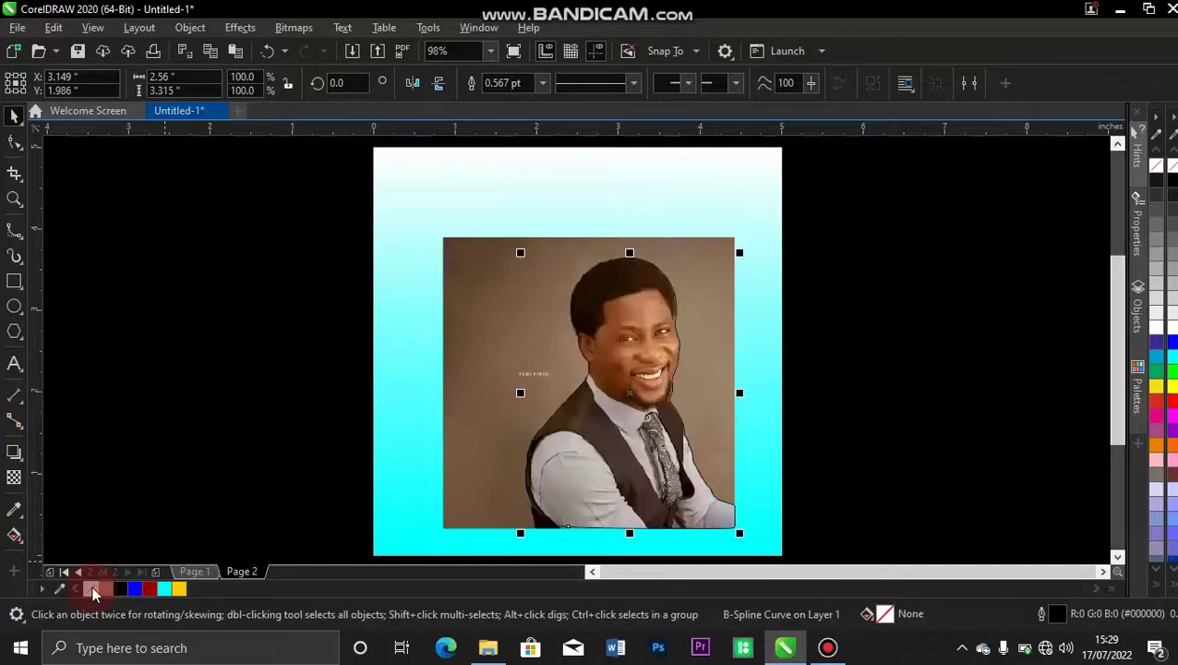
Undo an accidental move of the outline and select the portrait photo
{"action": "left_click", "coordinate": [774, 417]}
{"action": "left_click_drag", "start_coordinate": [800, 408], "coordinate": [491, 324]}
{"action": "key", "text": "ctrl+z"}
{"action": "left_click", "coordinate": [878, 243]}
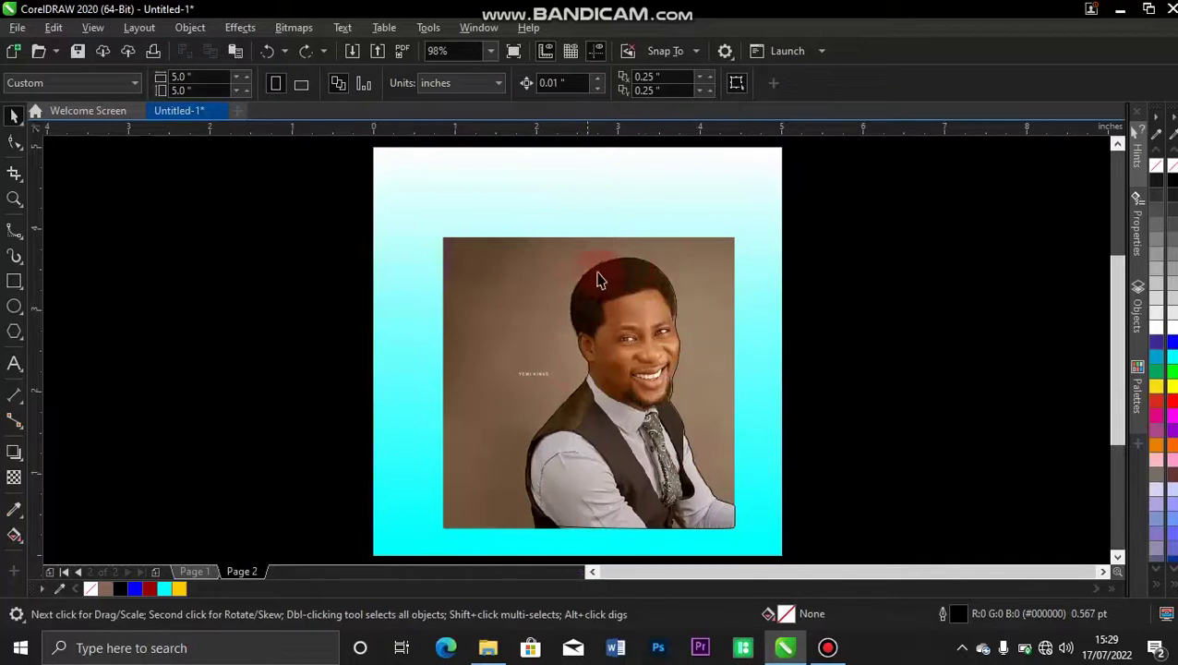
{"action": "left_click", "coordinate": [483, 264]}
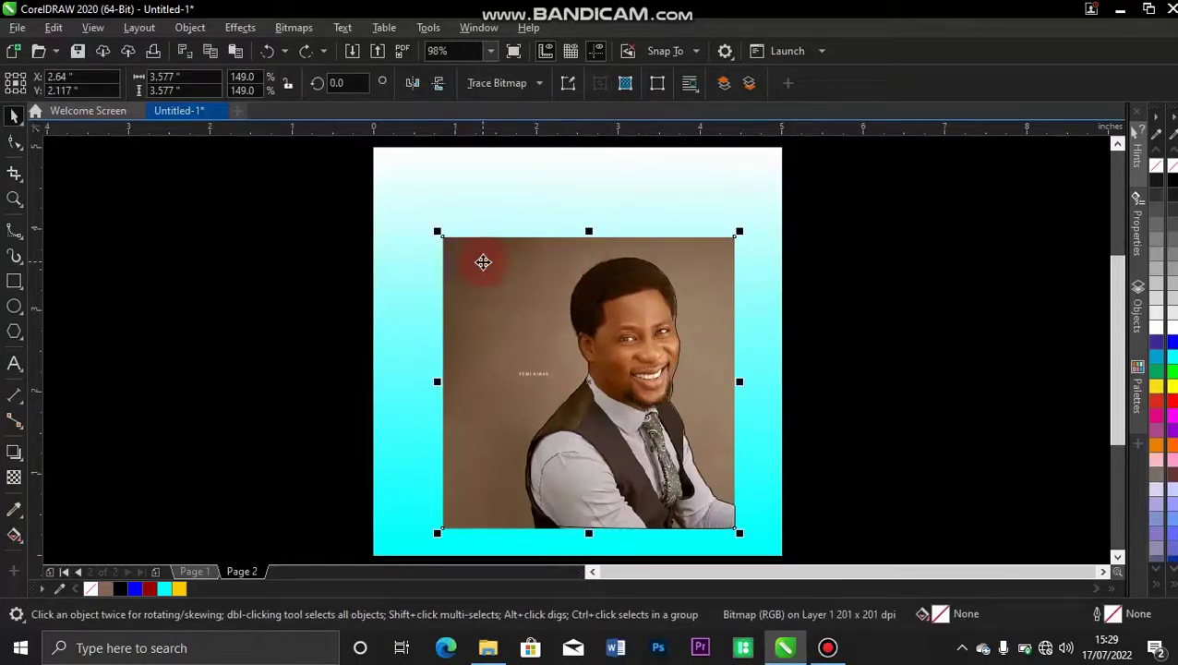
PowerClip the portrait photo inside the traced B-spline shape
{"action": "right_click", "coordinate": [483, 263]}
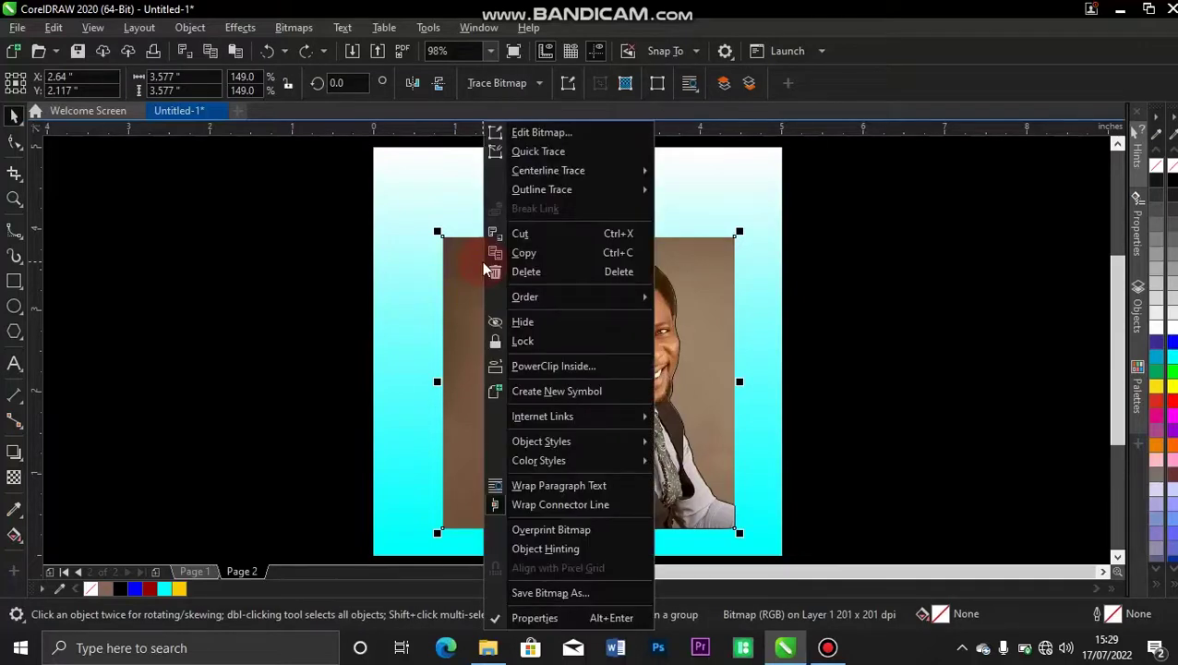
{"action": "left_click", "coordinate": [535, 366]}
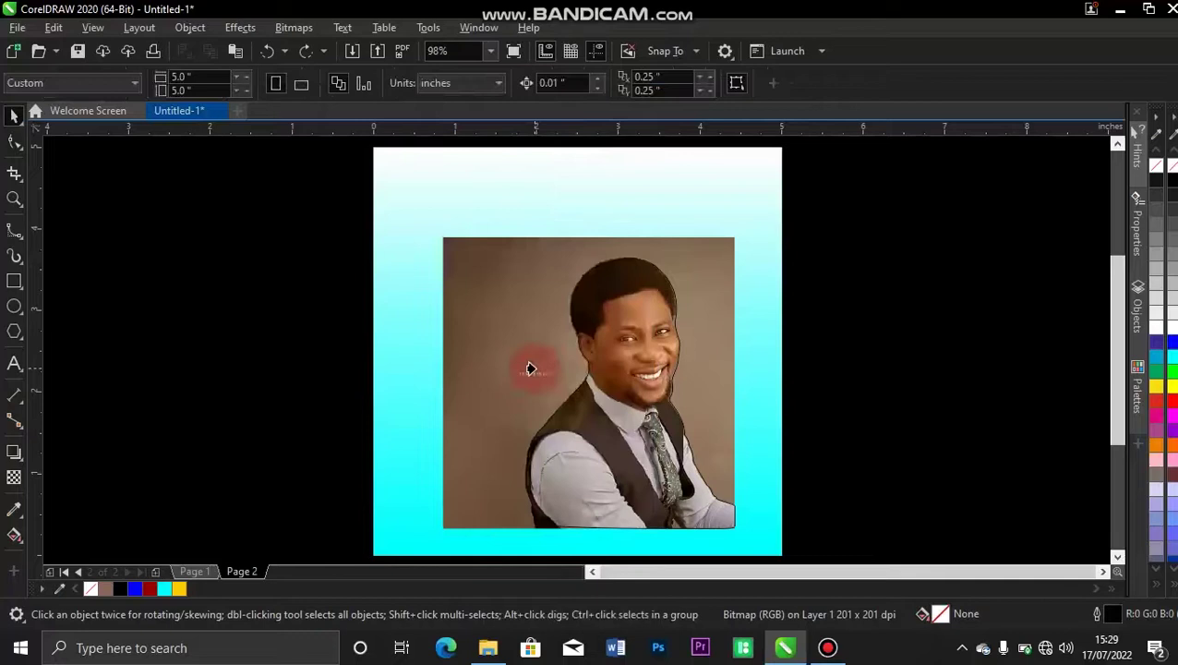
{"action": "left_click", "coordinate": [622, 378]}
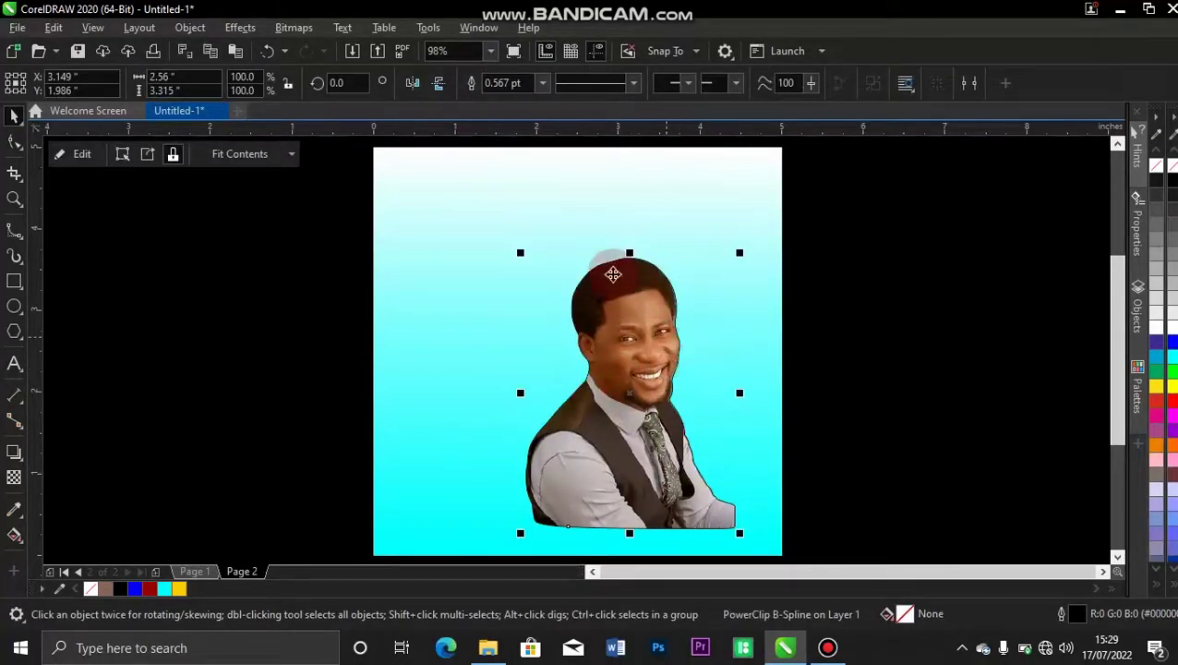
Remove the cutout's outline so it has no visible border
{"action": "left_click", "coordinate": [542, 83]}
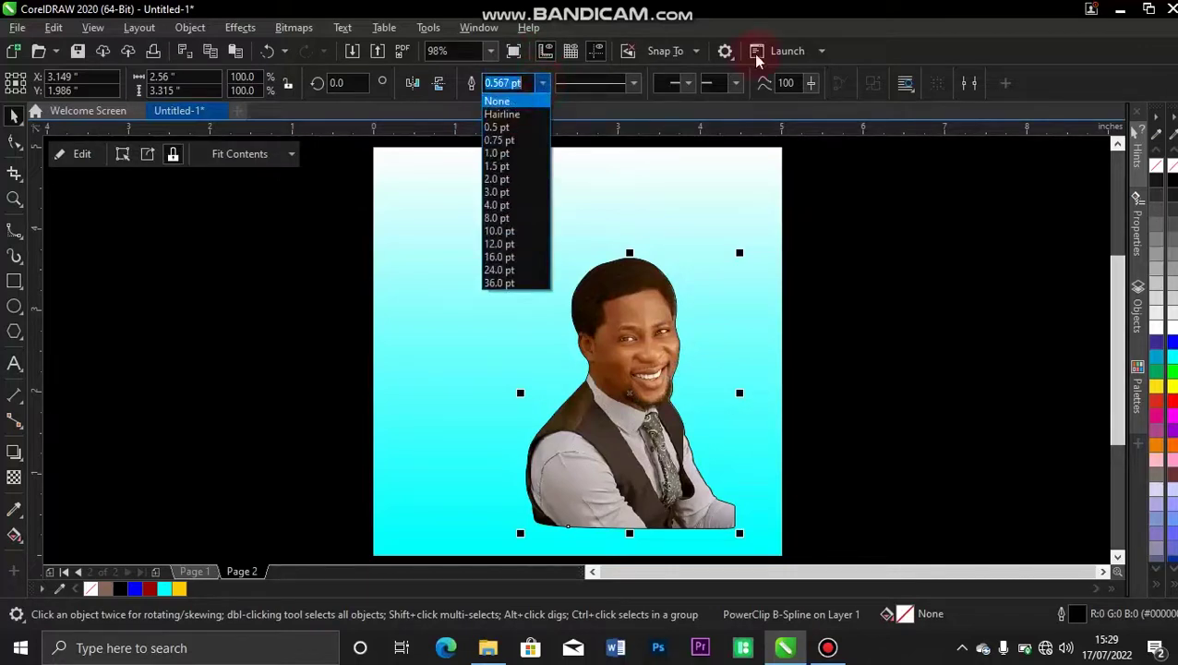
{"action": "left_click", "coordinate": [1005, 208]}
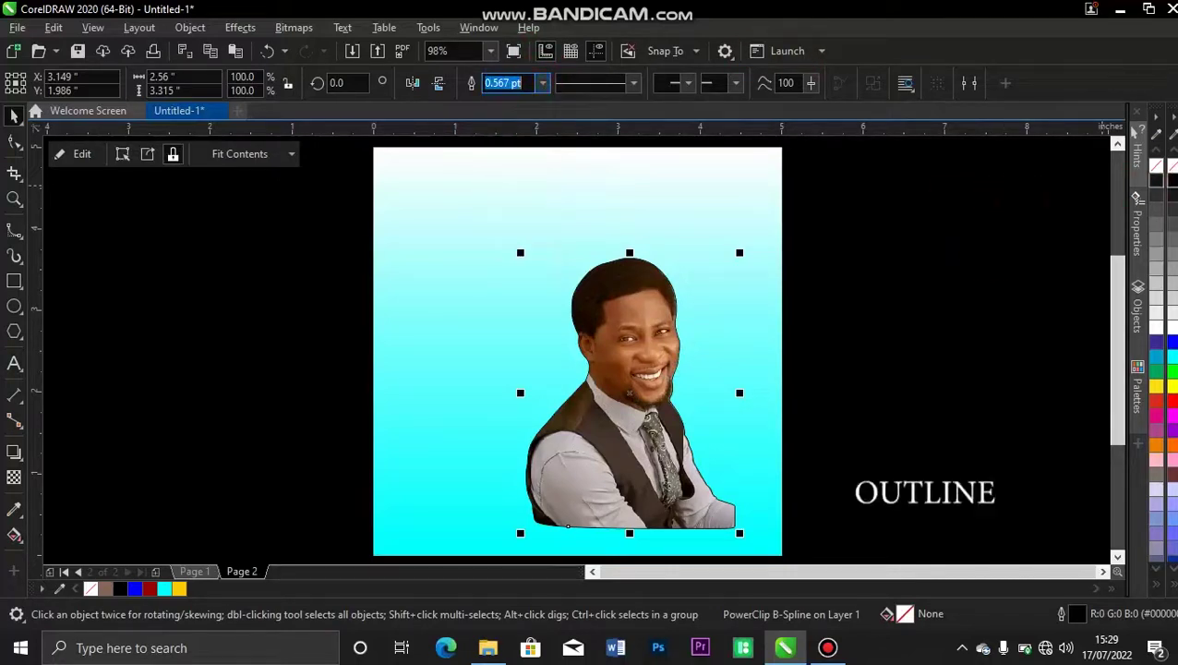
{"action": "right_click", "coordinate": [1156, 167]}
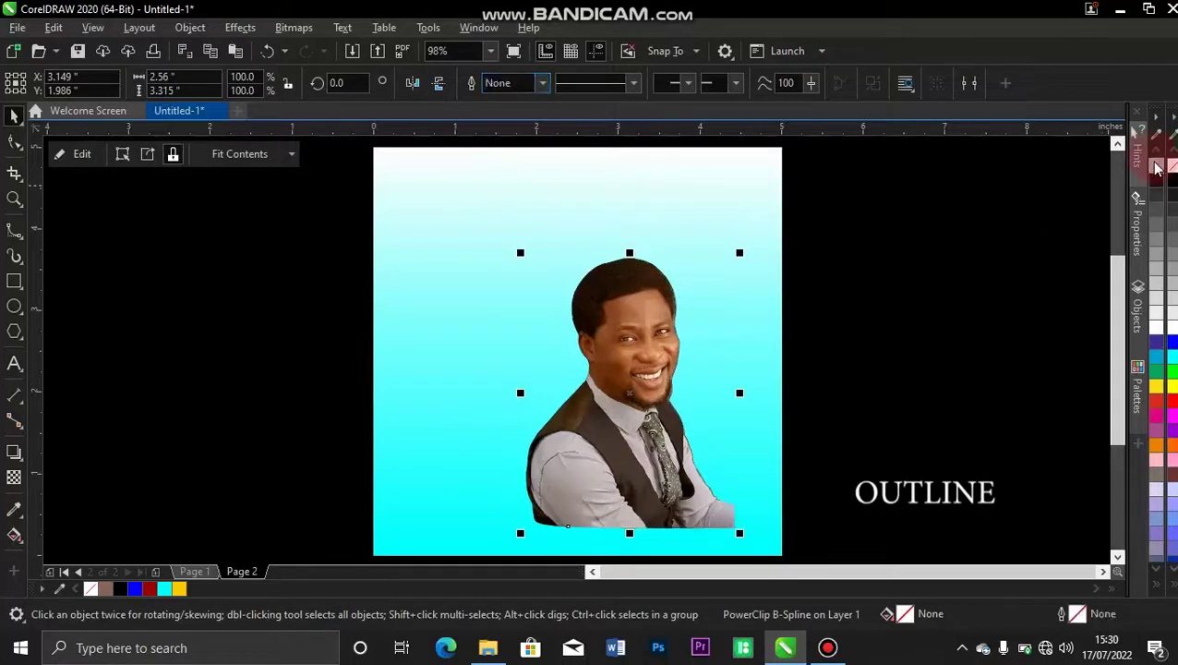
{"action": "left_click", "coordinate": [868, 320]}
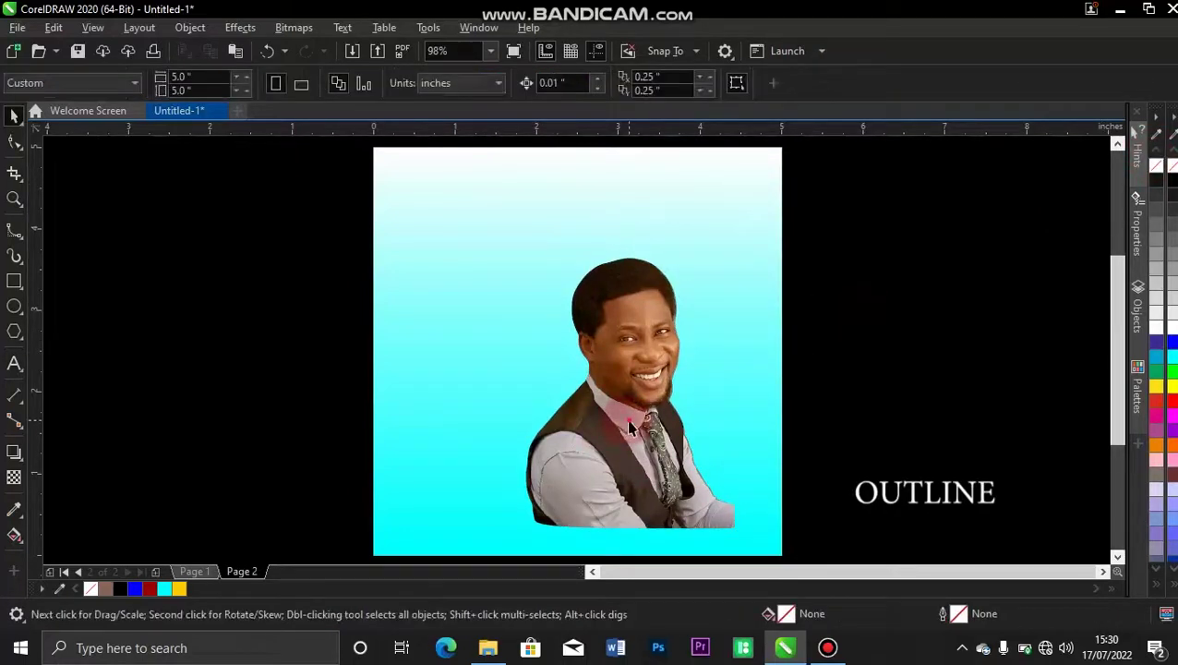
Select the PowerClipped man and enlarge him to about 116.1%
{"action": "left_click", "coordinate": [546, 387]}
{"action": "left_click_drag", "start_coordinate": [548, 386], "coordinate": [621, 440]}
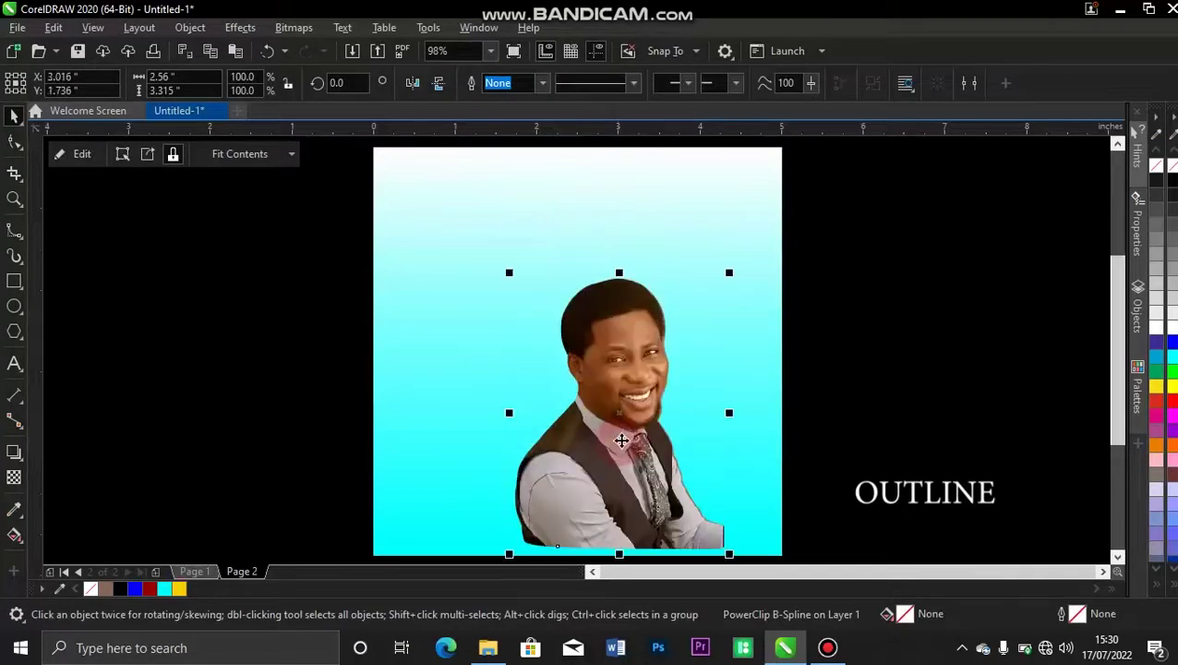
{"action": "left_click_drag", "start_coordinate": [509, 270], "coordinate": [473, 229]}
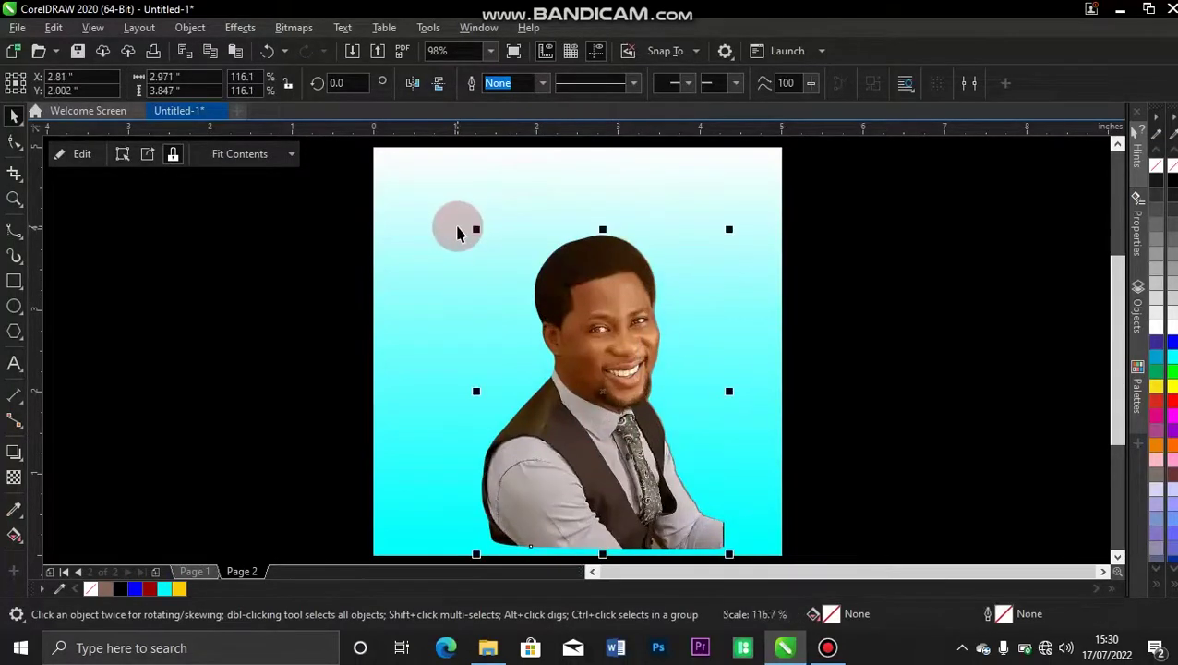
Move the cutout up and left toward the page top, at X 2.229 in, Y 2.841 in
{"action": "left_click_drag", "start_coordinate": [619, 352], "coordinate": [626, 359]}
{"action": "left_click", "coordinate": [628, 441]}
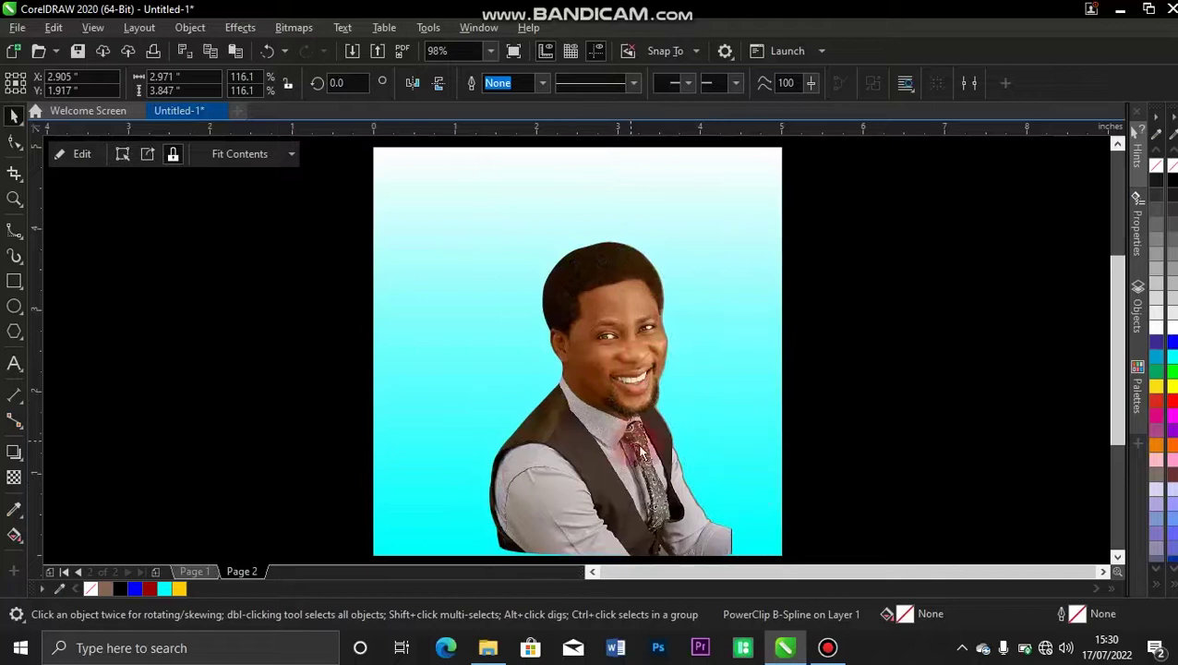
{"action": "left_click_drag", "start_coordinate": [641, 453], "coordinate": [675, 443]}
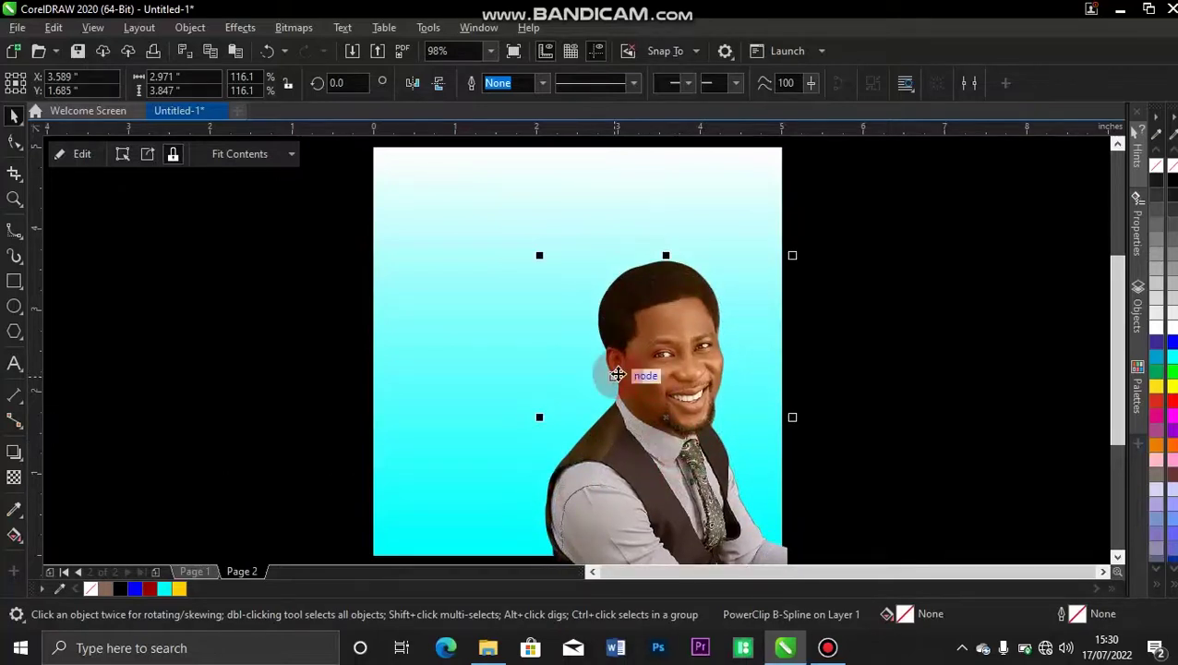
{"action": "left_click_drag", "start_coordinate": [616, 374], "coordinate": [546, 309]}
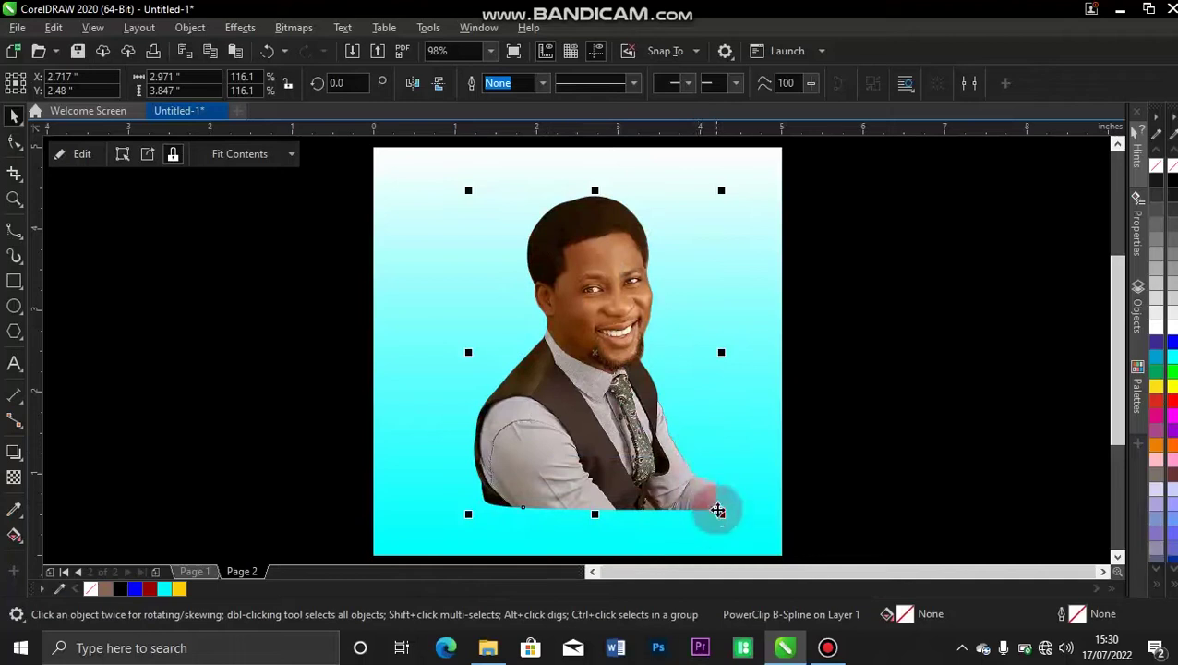
{"action": "left_click_drag", "start_coordinate": [603, 347], "coordinate": [563, 319]}
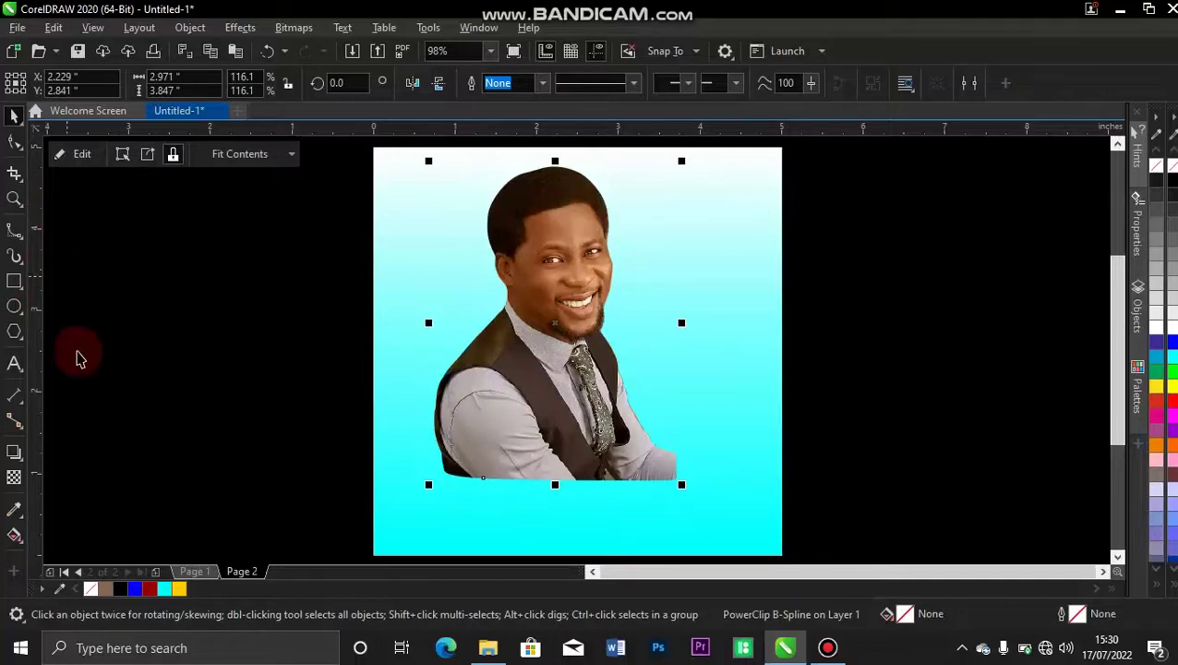
Try a fountain transparency dragged down over the bottom of the cutout
{"action": "left_click", "coordinate": [8, 484]}
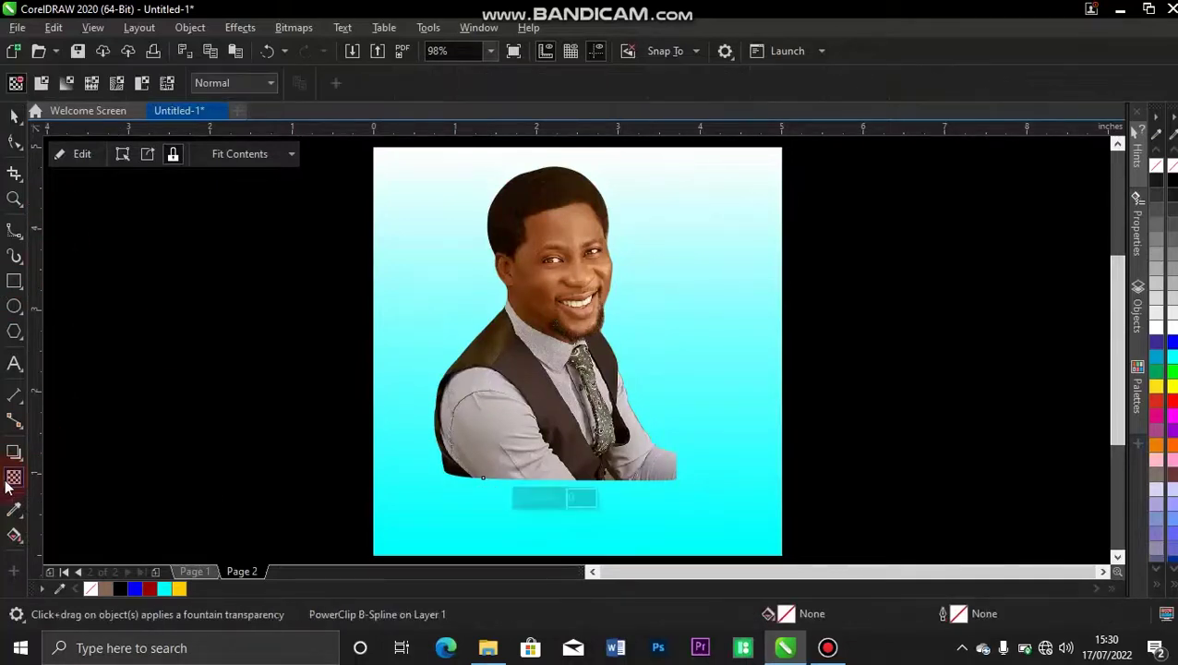
{"action": "left_click_drag", "start_coordinate": [533, 403], "coordinate": [536, 474]}
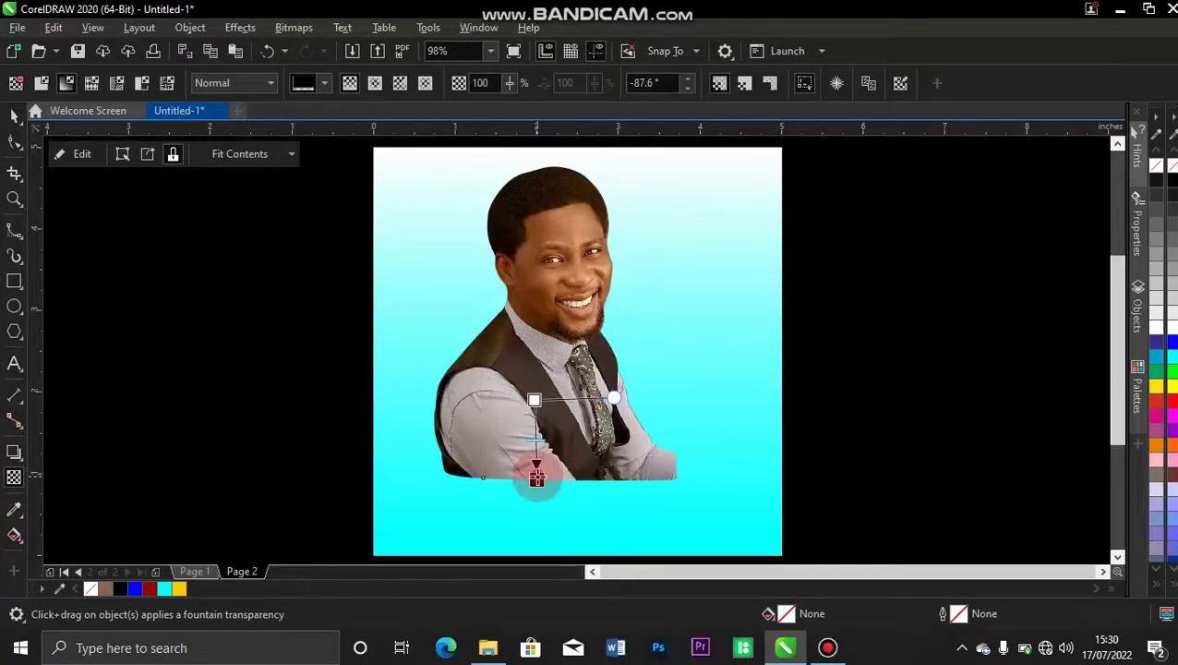
{"action": "left_click", "coordinate": [536, 472]}
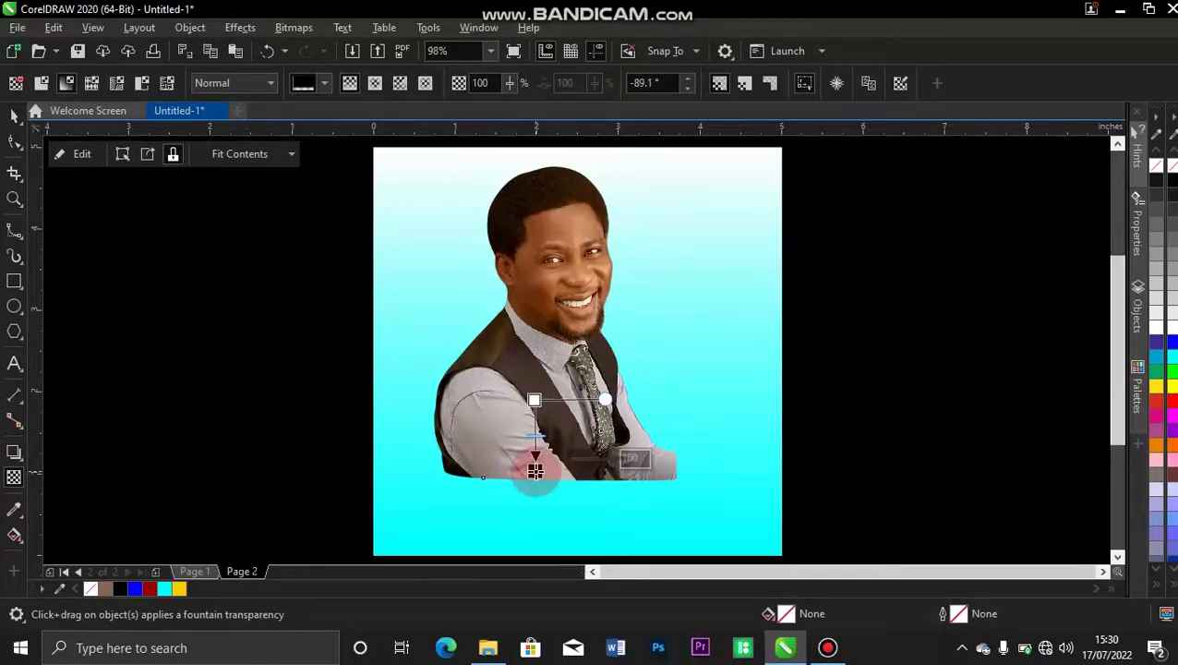
{"action": "key", "text": "space"}
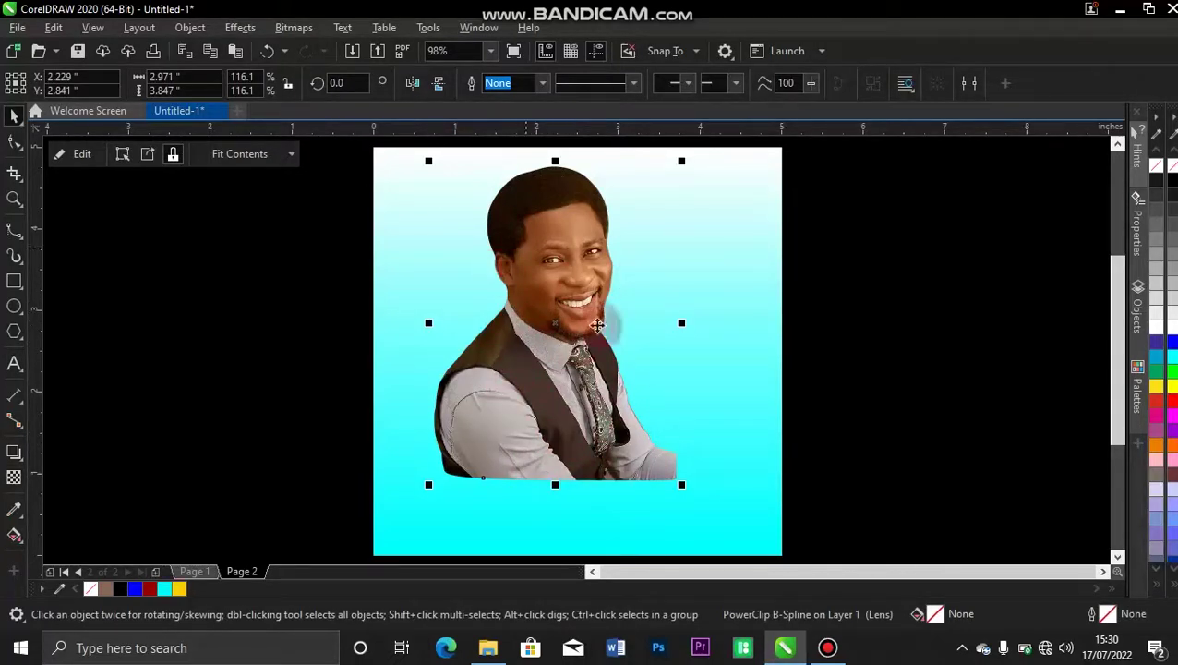
Inside the PowerClip contents, fade the photo's bottom with a downward fountain transparency, then finish
{"action": "left_click", "coordinate": [82, 155]}
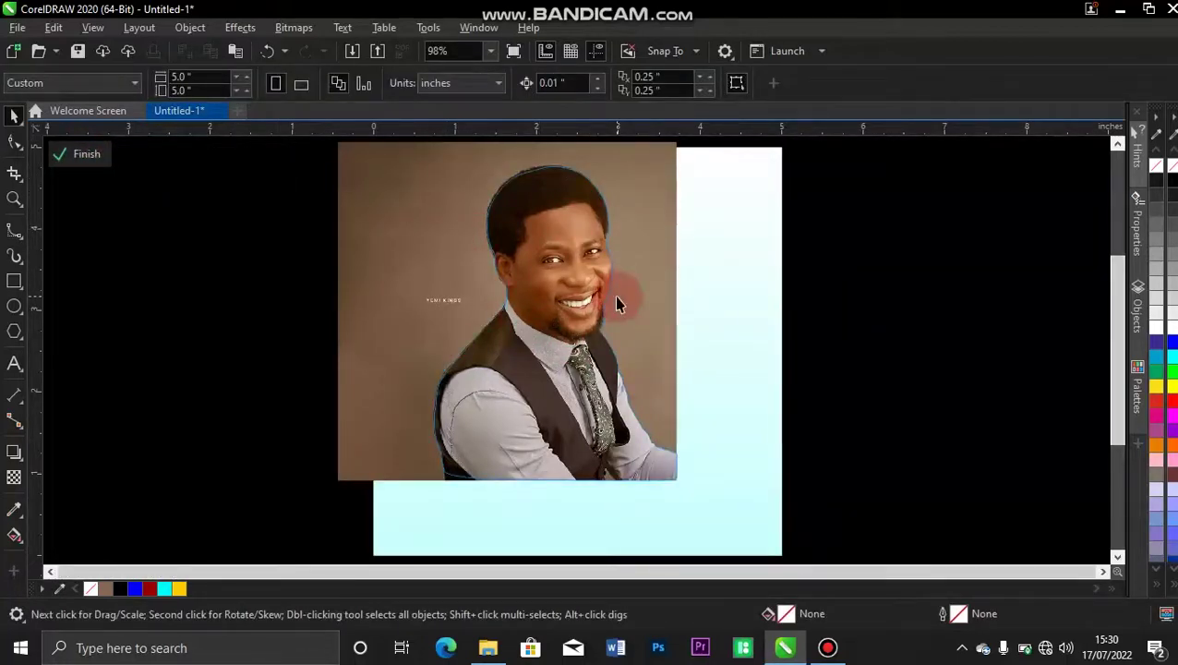
{"action": "left_click_drag", "start_coordinate": [413, 276], "coordinate": [469, 268]}
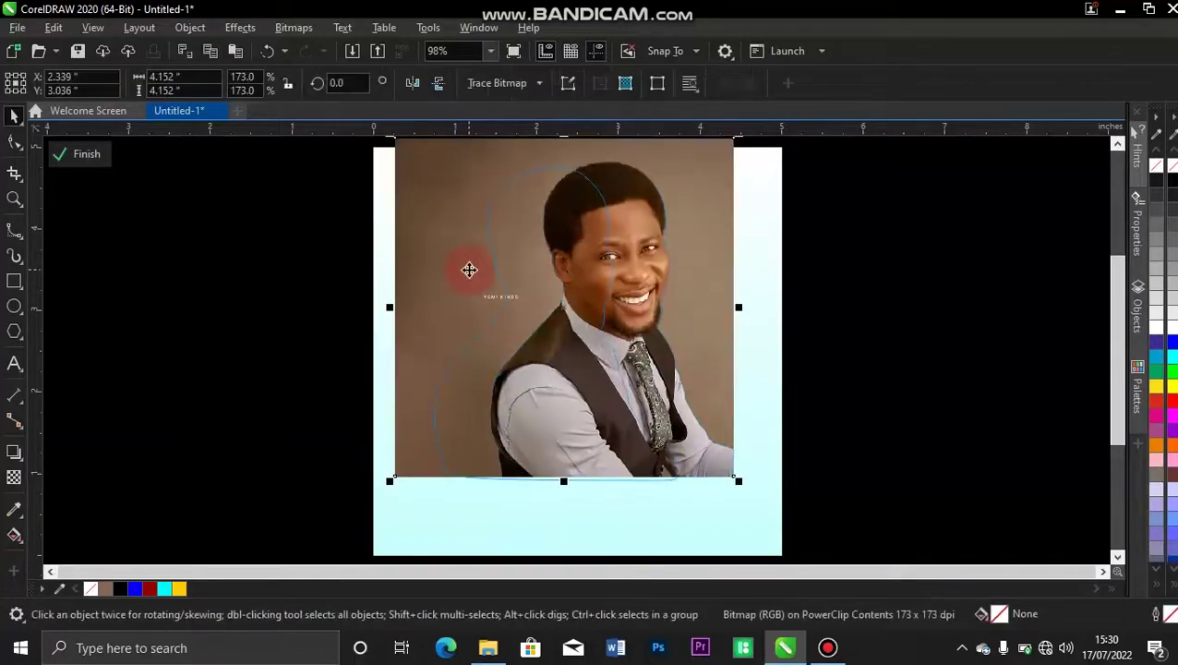
{"action": "key", "text": "ctrl+z"}
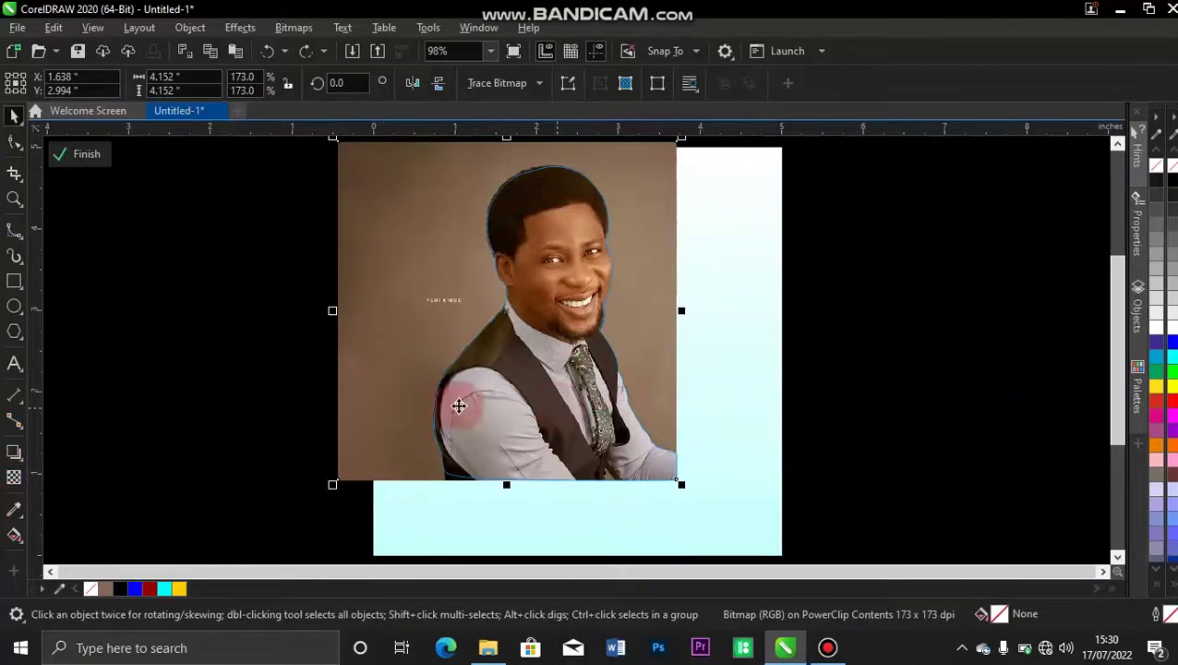
{"action": "left_click", "coordinate": [416, 401]}
{"action": "left_click", "coordinate": [12, 451]}
{"action": "left_click", "coordinate": [13, 476]}
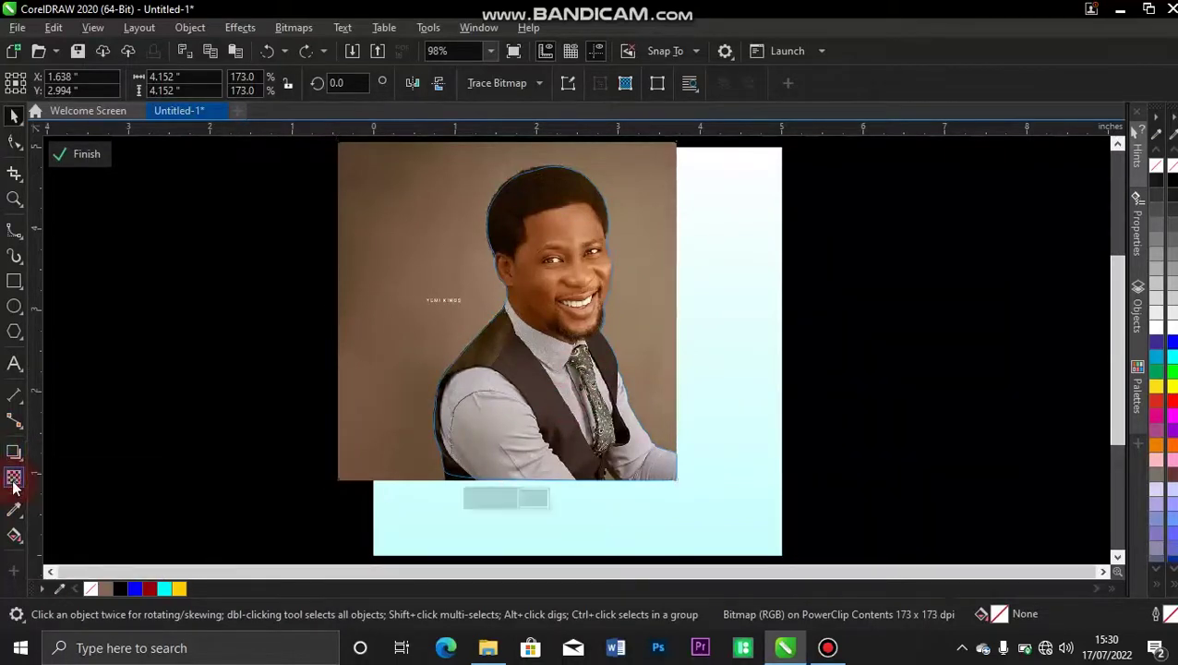
{"action": "left_click_drag", "start_coordinate": [544, 418], "coordinate": [541, 468]}
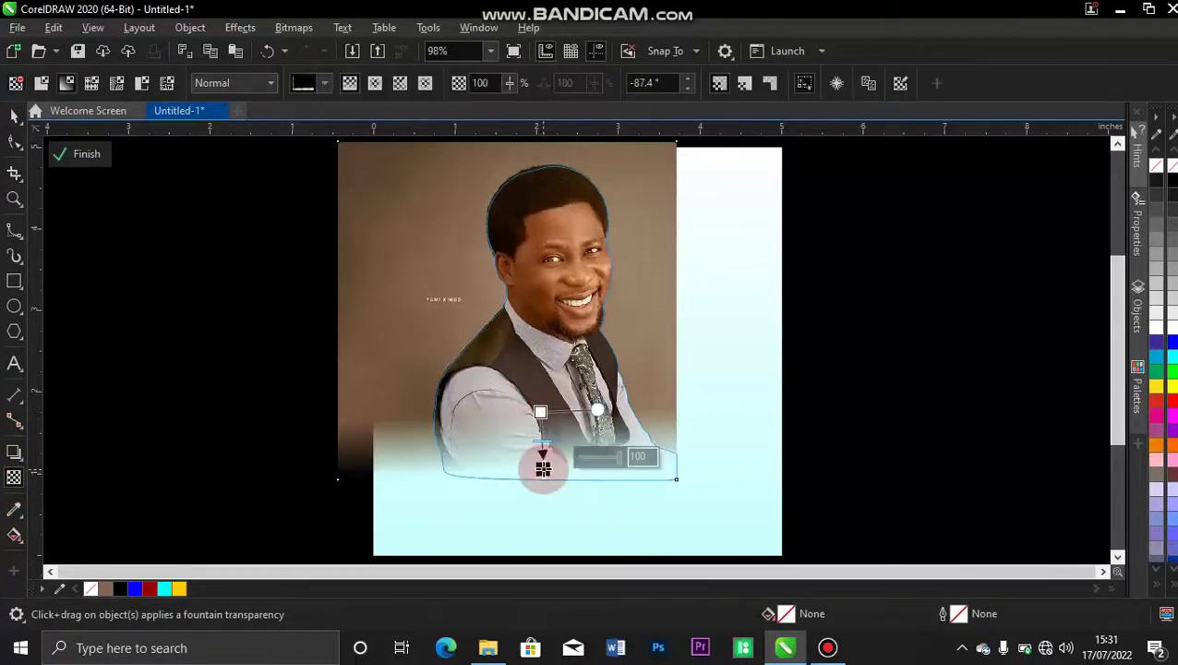
{"action": "left_click", "coordinate": [87, 153]}
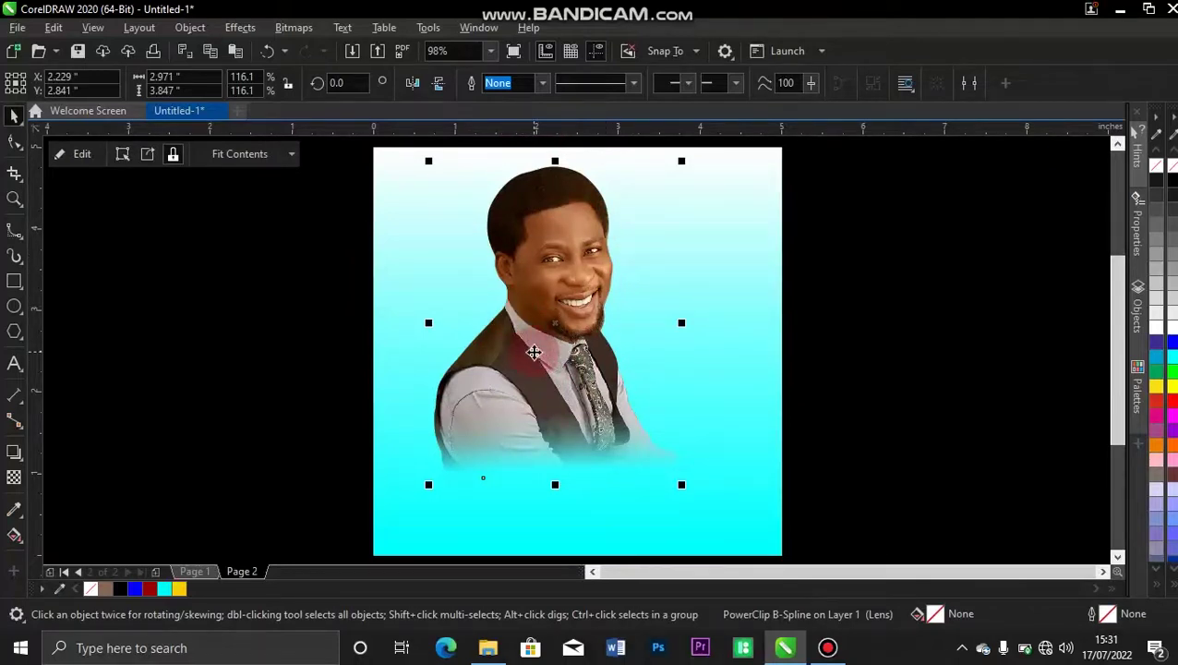
Reopen the PowerClip contents, select the photo, and finish editing again
{"action": "left_click", "coordinate": [88, 157]}
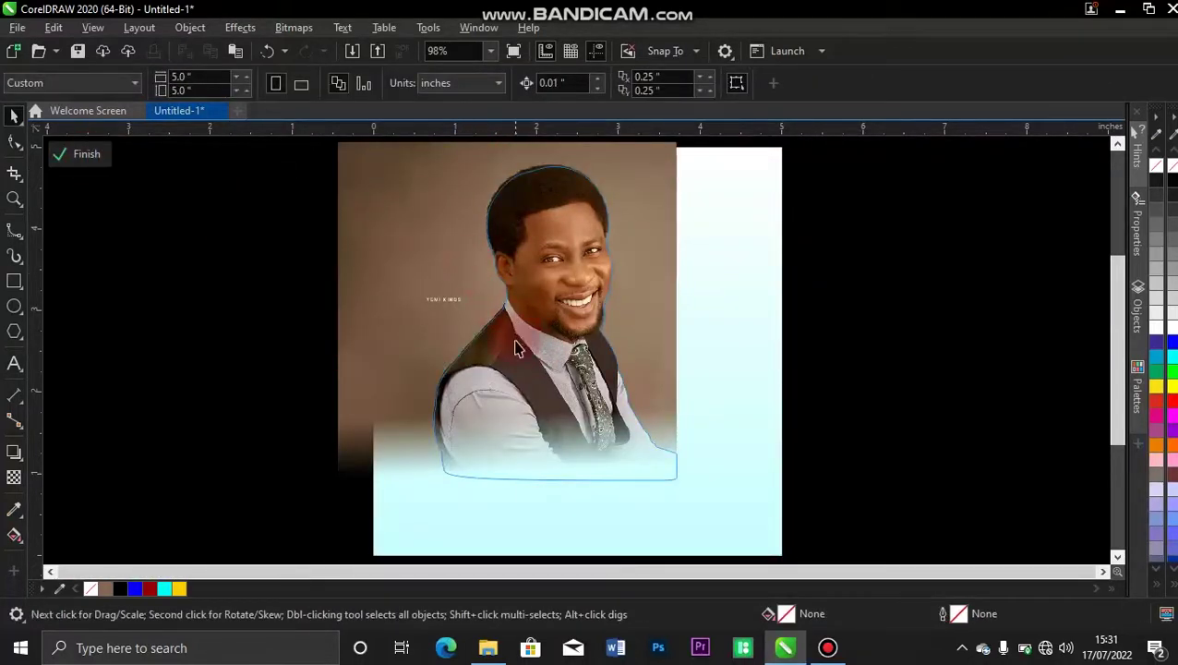
{"action": "left_click", "coordinate": [412, 253]}
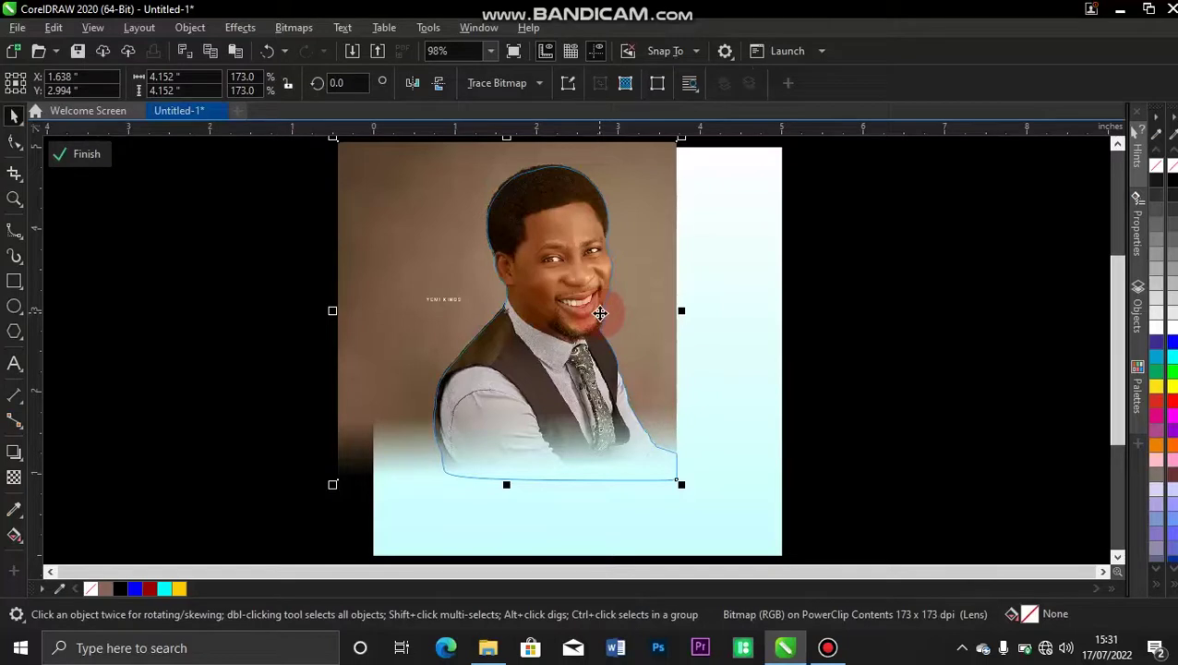
{"action": "left_click", "coordinate": [86, 155]}
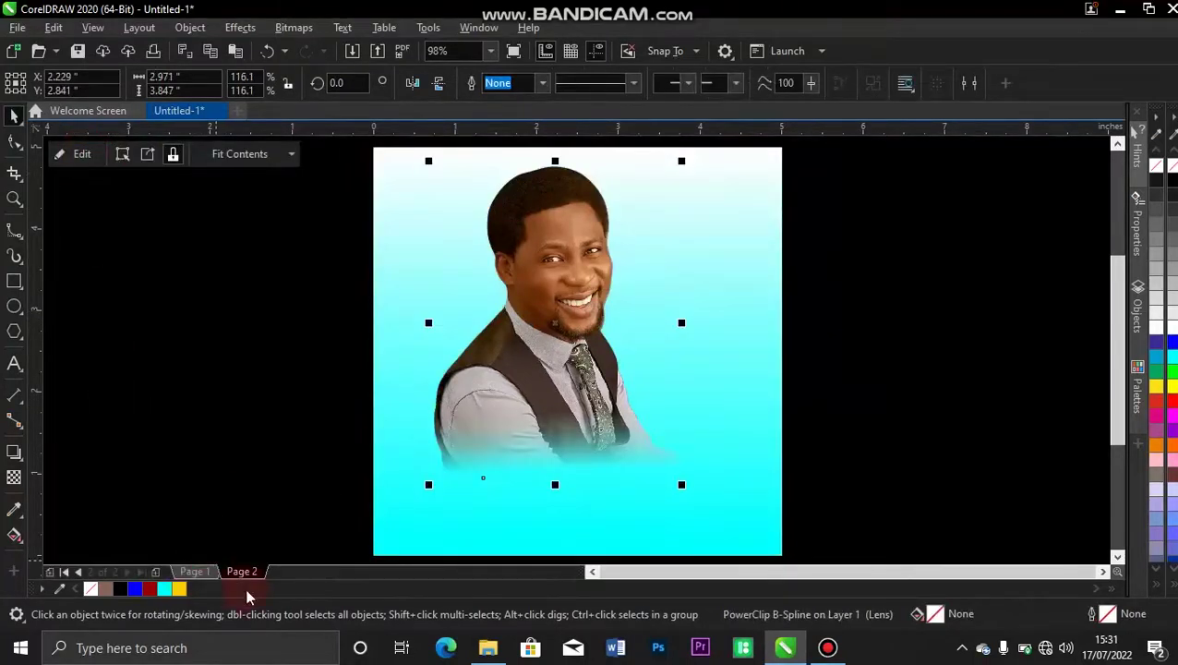
Go to Page 1 with the 'How To Remove Image Background Using B-spline' title design
{"action": "left_click", "coordinate": [213, 572]}
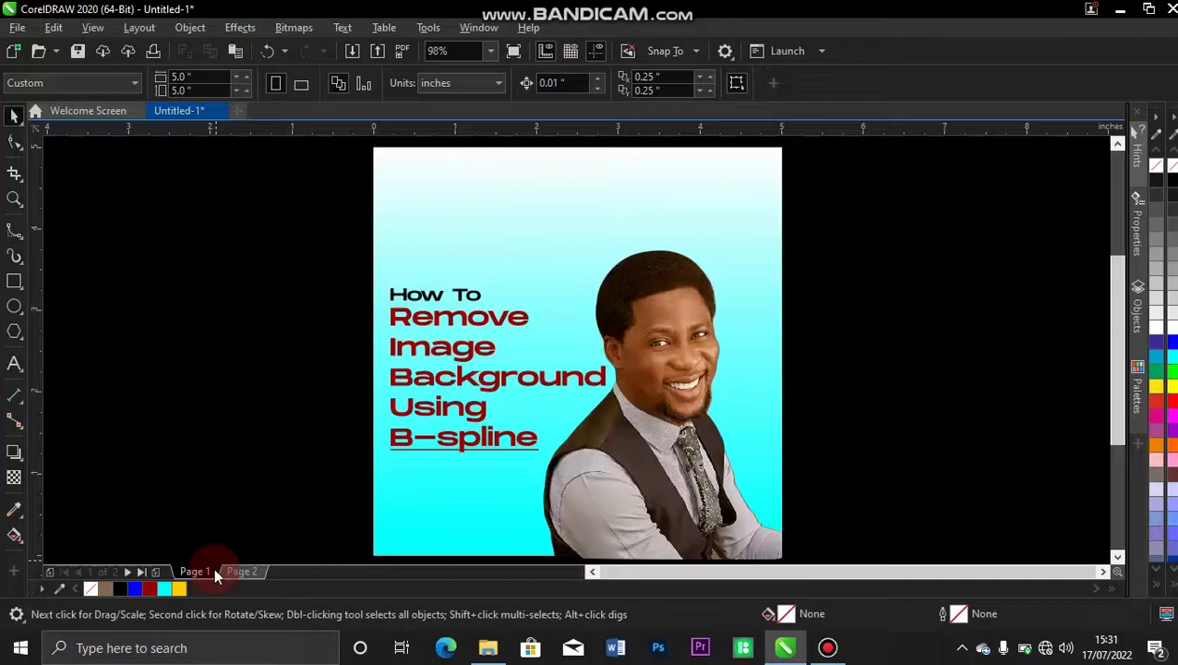
{"action": "left_click", "coordinate": [253, 514]}
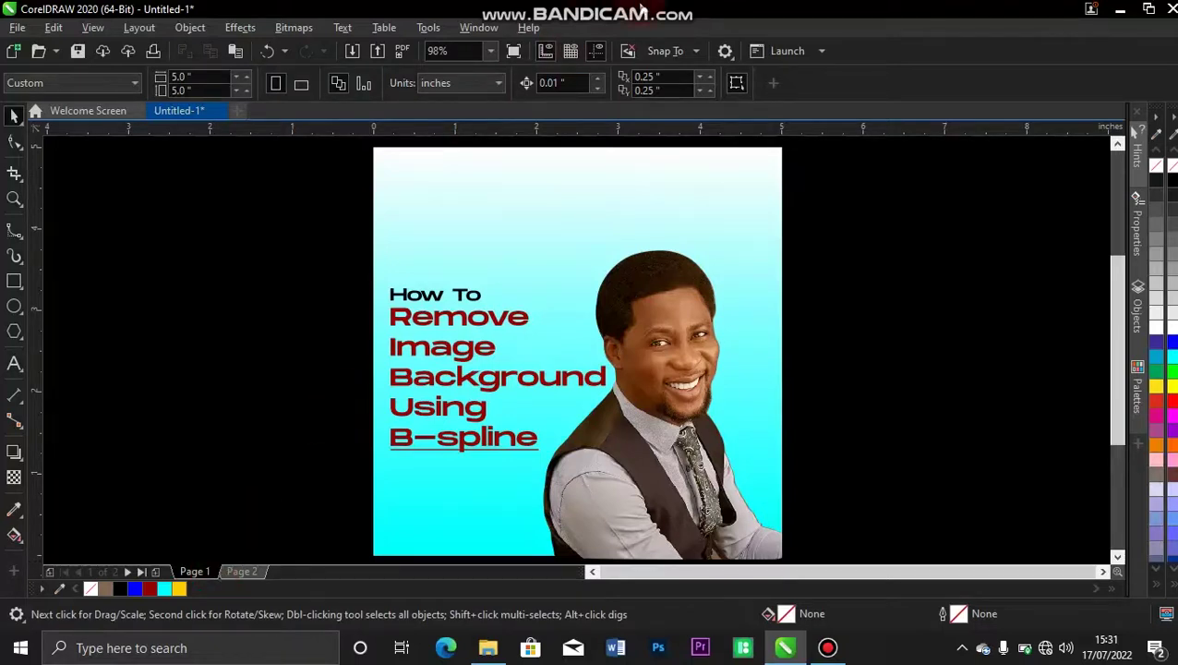